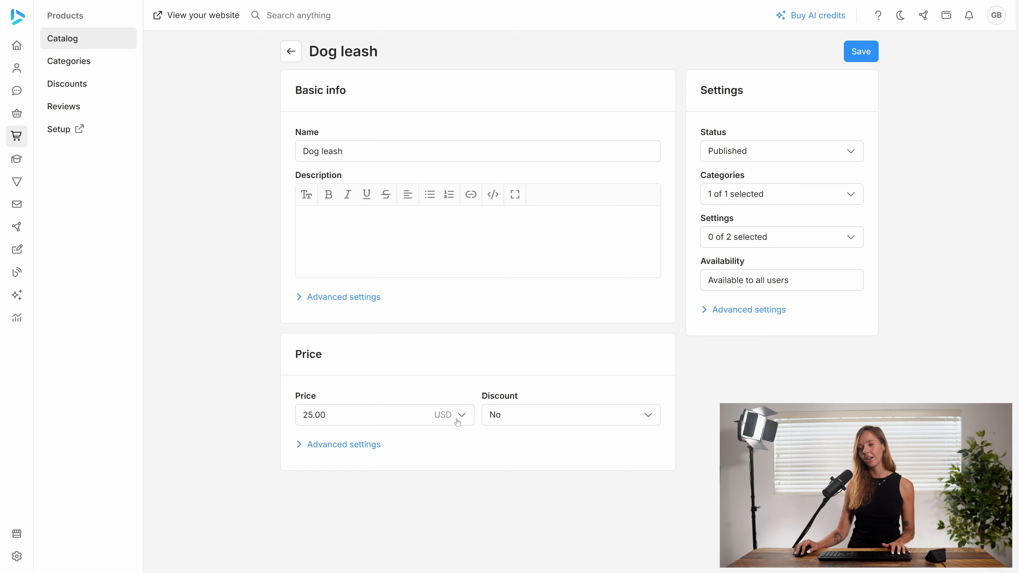
# - Set the dog leash's price to 99 USD
pyautogui.click(373, 415)
pyautogui.write('99')
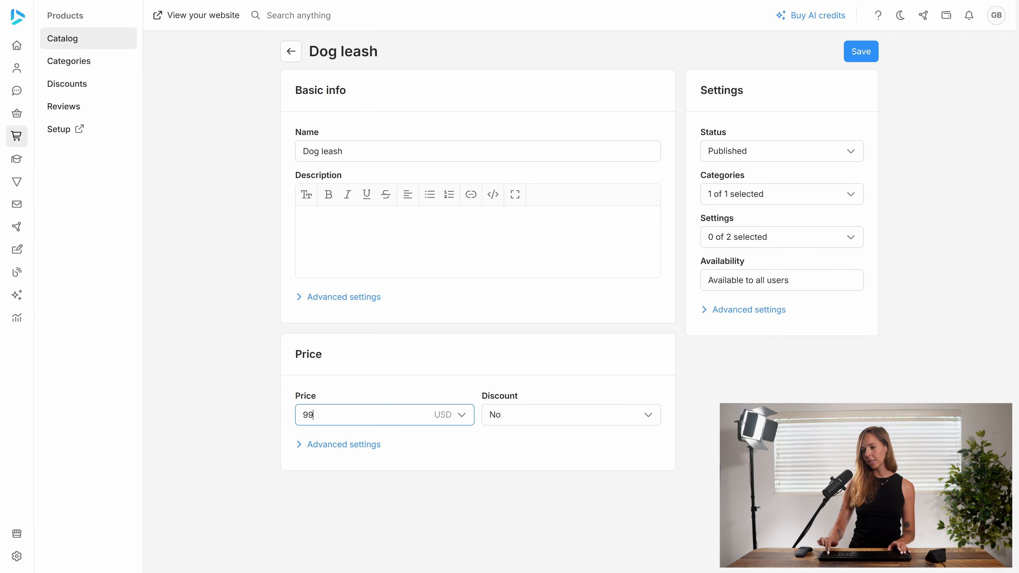
pyautogui.click(388, 394)
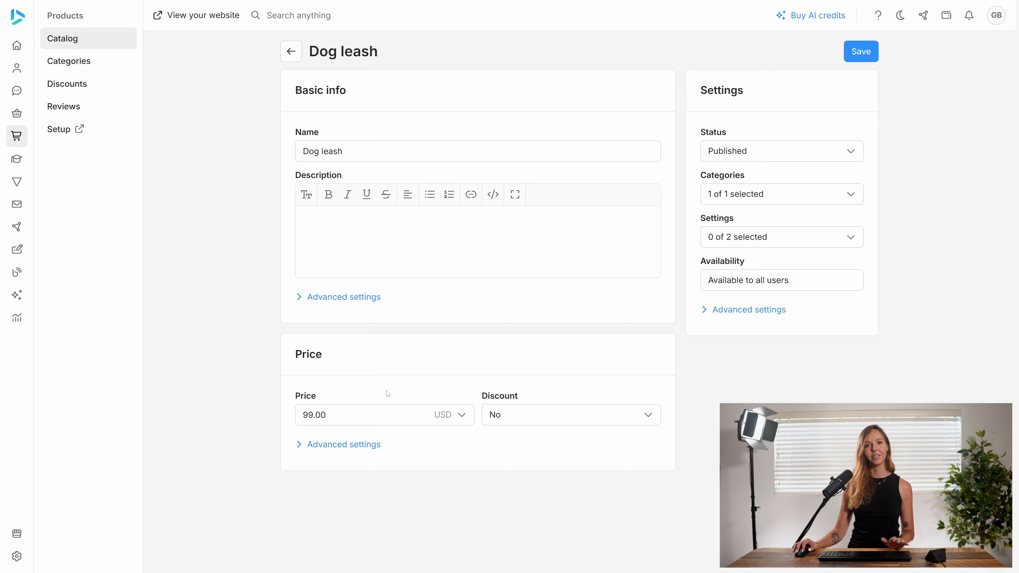
# - Give the dog leash a fixed-amount discount of 9 USD
pyautogui.click(538, 412)
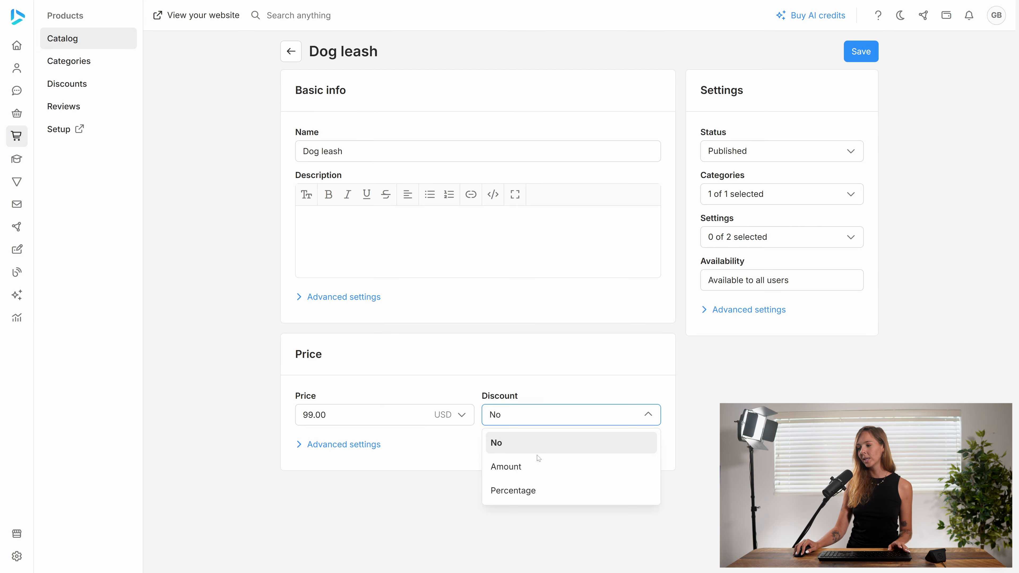
pyautogui.click(528, 469)
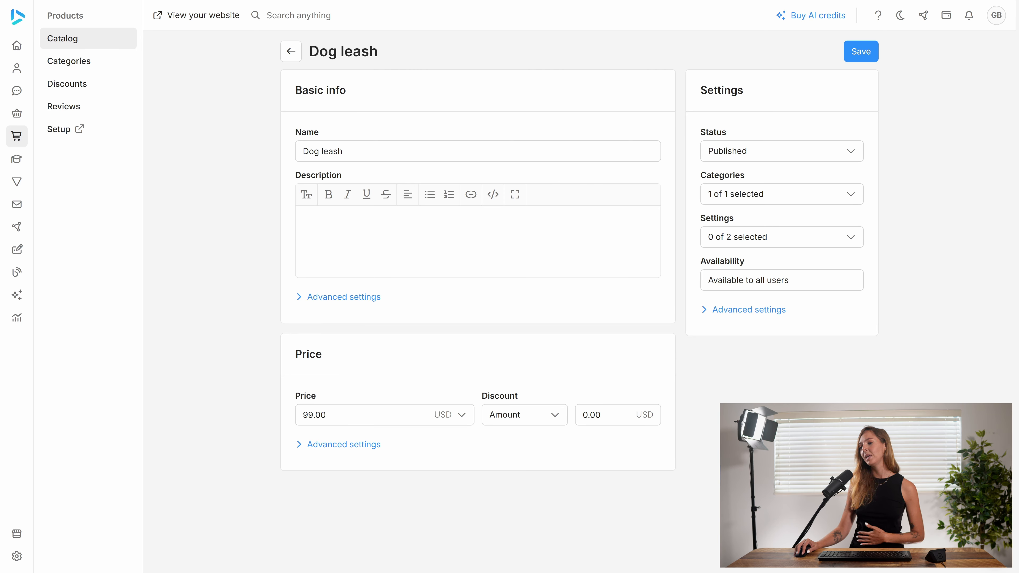
pyautogui.click(601, 416)
pyautogui.write('09')
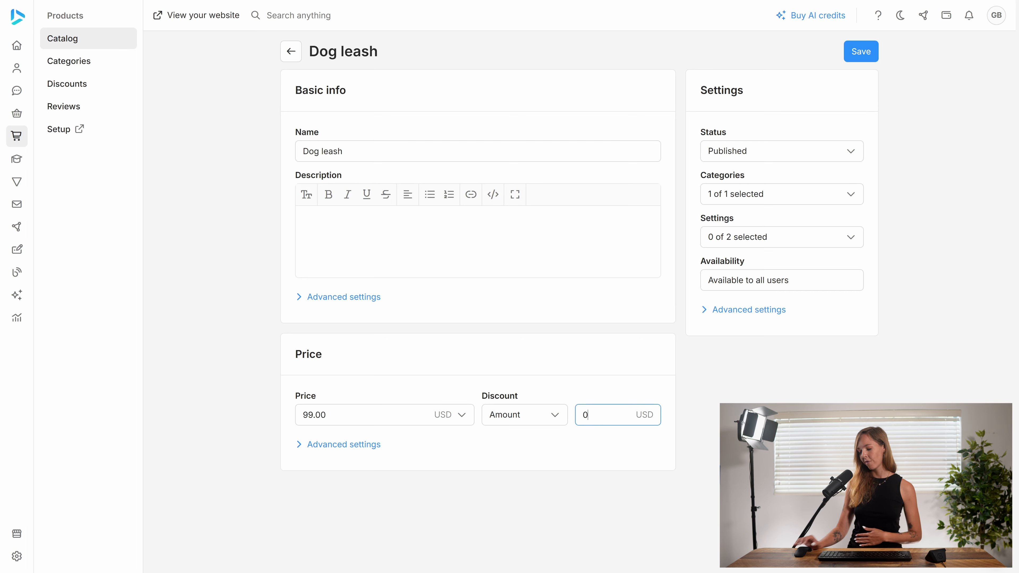
pyautogui.press('BackSpace')
pyautogui.press('BackSpace')
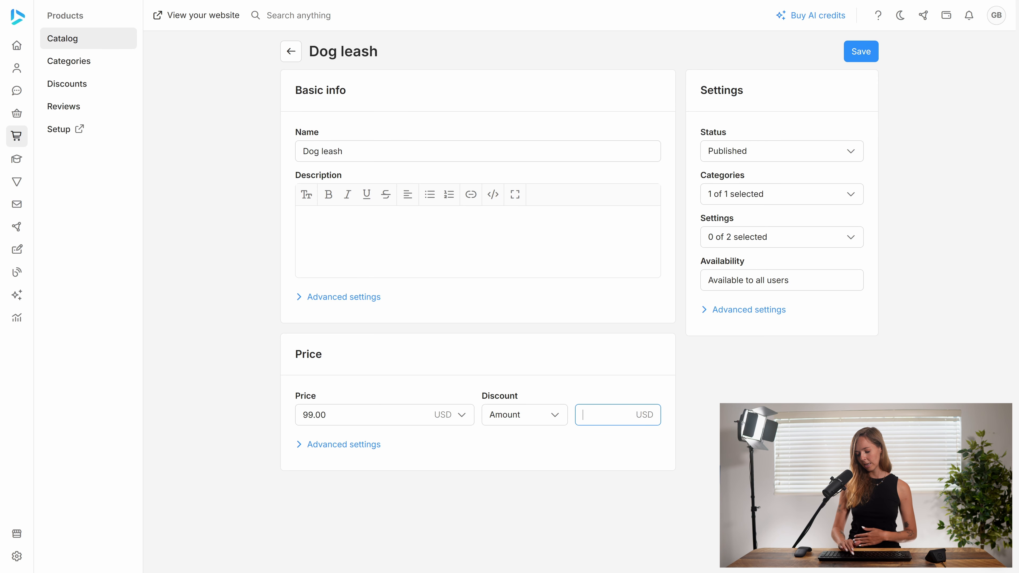
pyautogui.write('9')
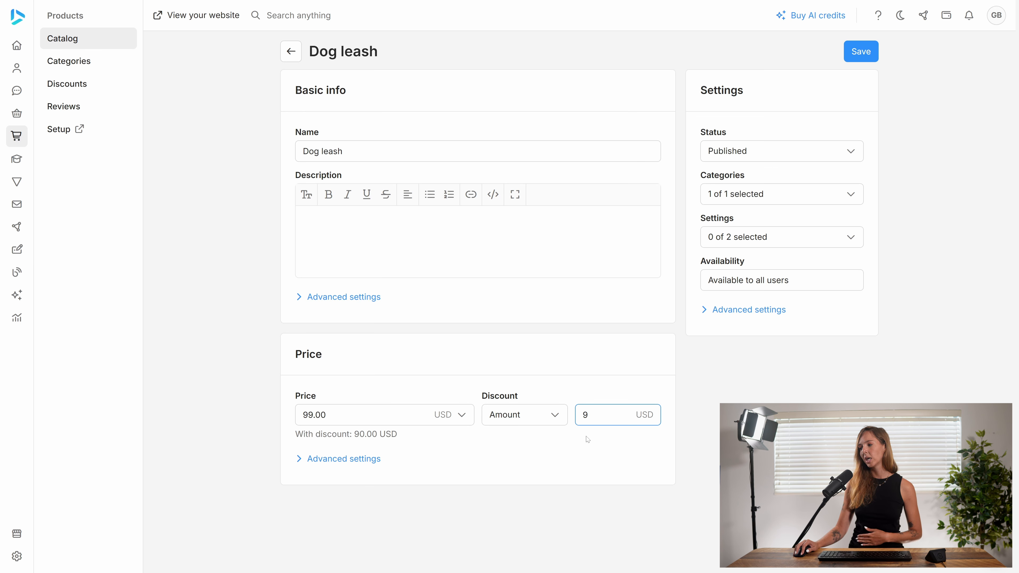
pyautogui.click(588, 439)
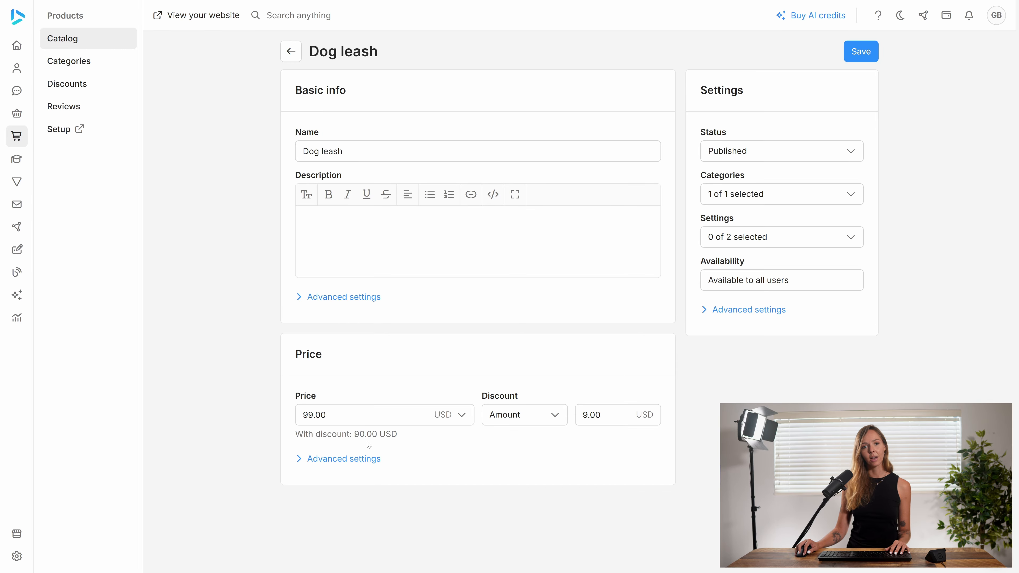
# - Change the dog leash's discount type to Percentage and set it to 50%
pyautogui.click(534, 423)
pyautogui.click(553, 486)
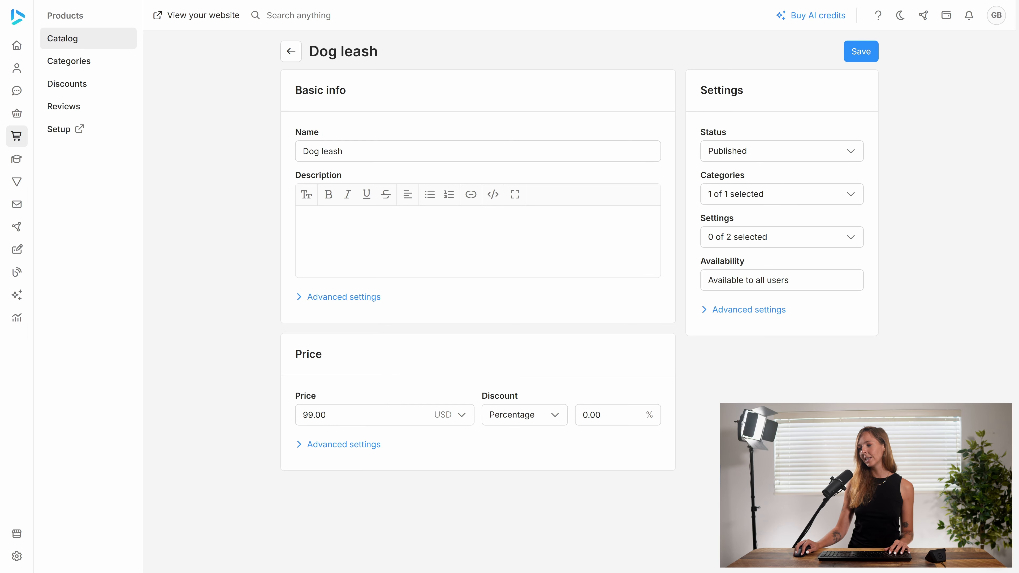
pyautogui.click(594, 415)
pyautogui.doubleClick(586, 415)
pyautogui.write('50')
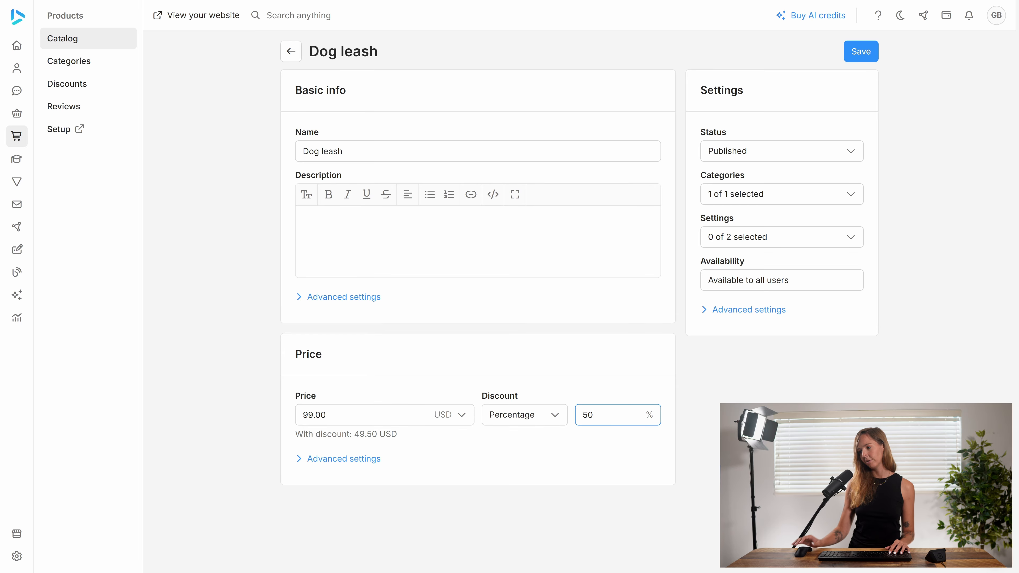
pyautogui.click(517, 438)
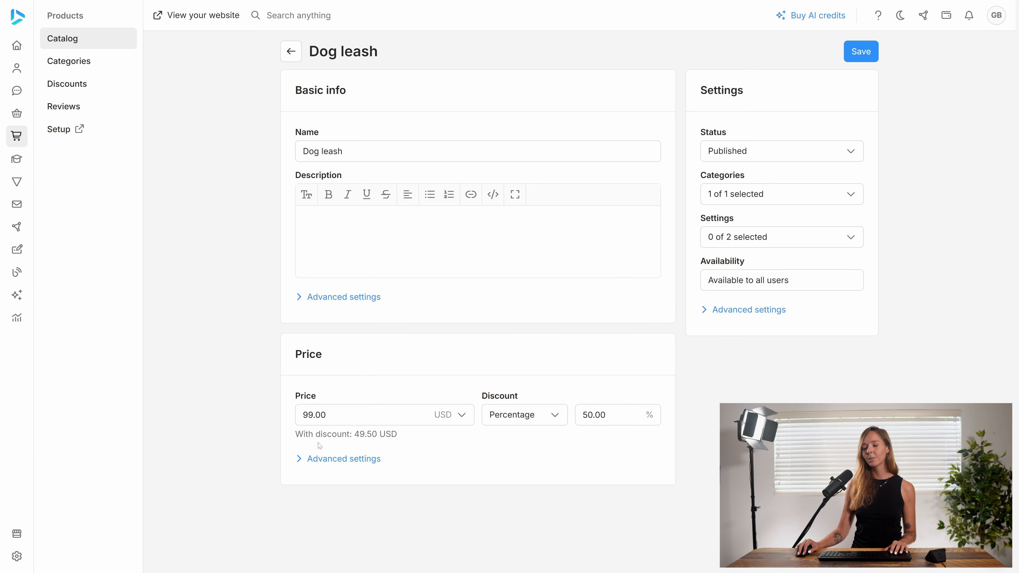
# - Set the cost price to 10 USD in the dog leash's advanced price settings
pyautogui.click(300, 461)
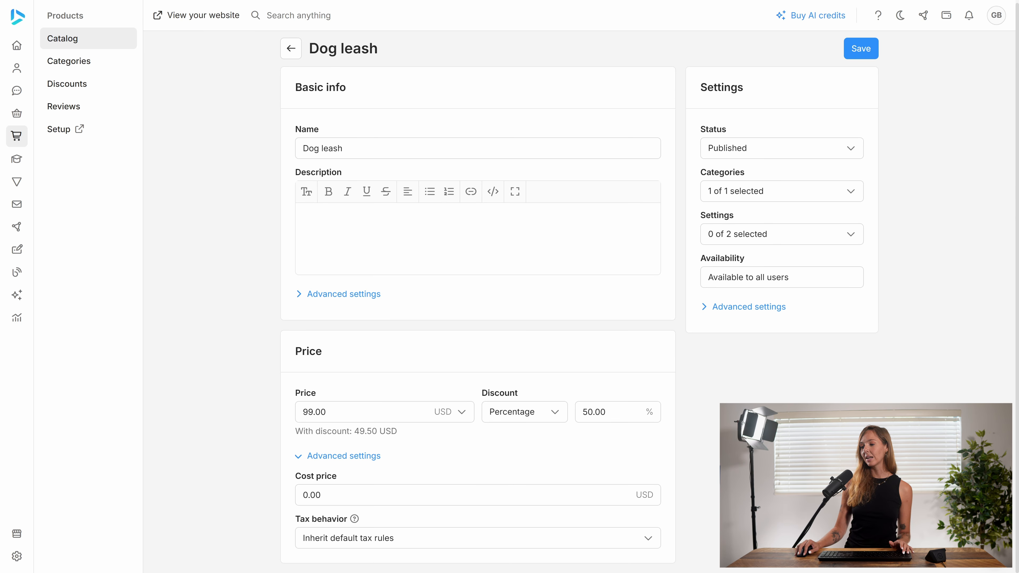
pyautogui.click(309, 495)
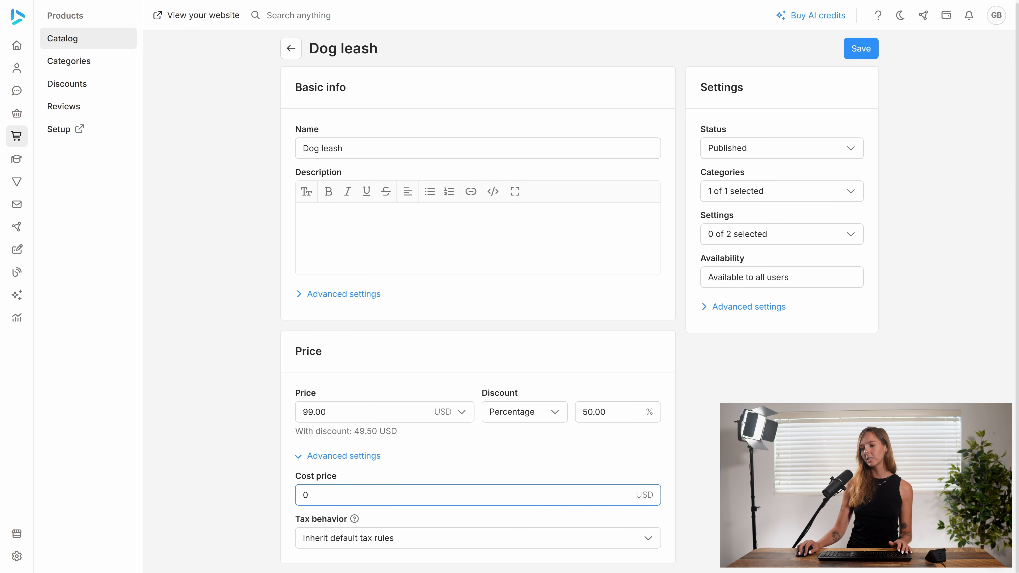
pyautogui.moveTo(309, 495); pyautogui.dragTo(277, 497)
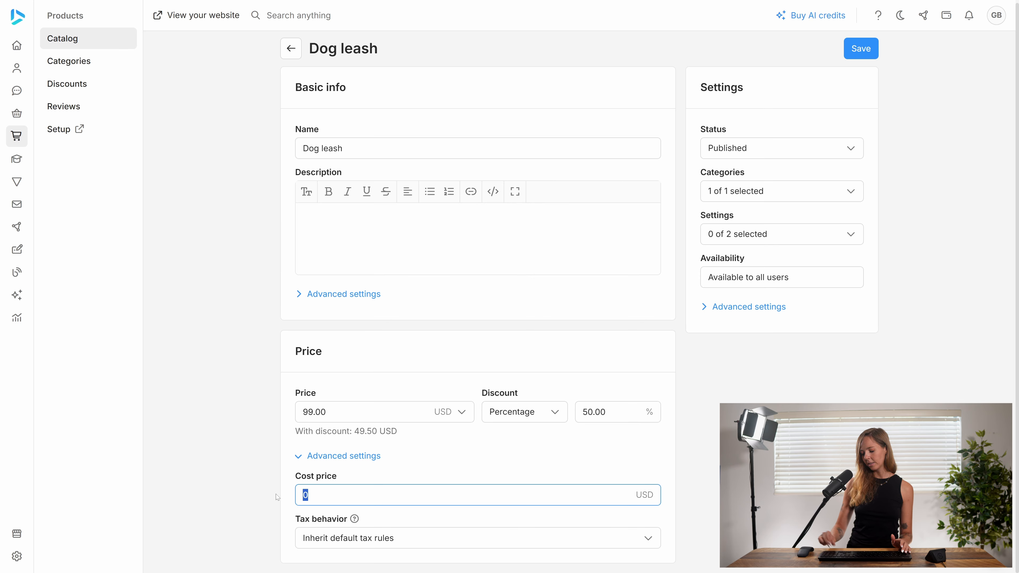
pyautogui.write('10')
pyautogui.click(278, 497)
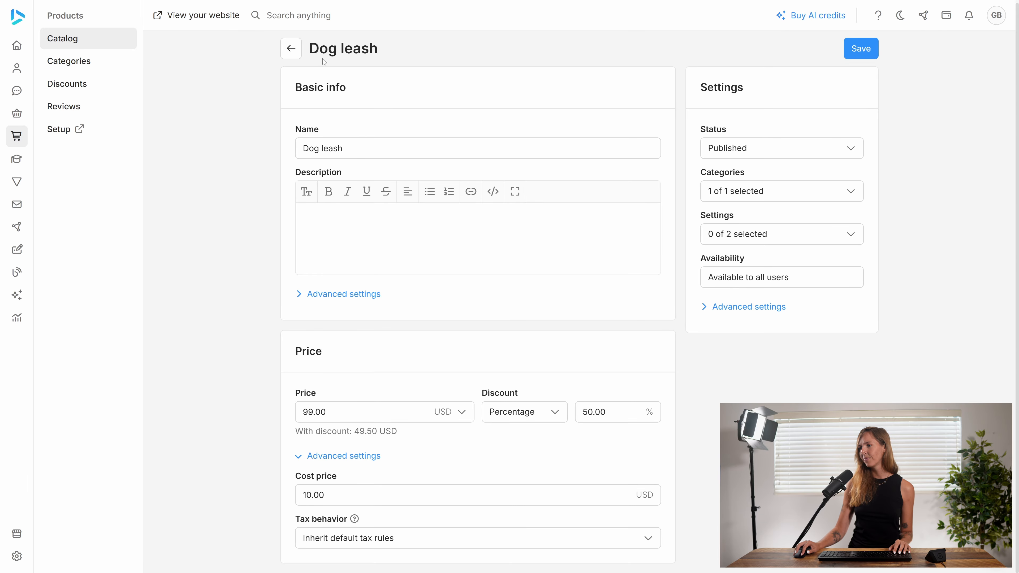
# - Return to the catalog and start a new product named "Dog box subscription" with a price of 25 USD
pyautogui.click(291, 48)
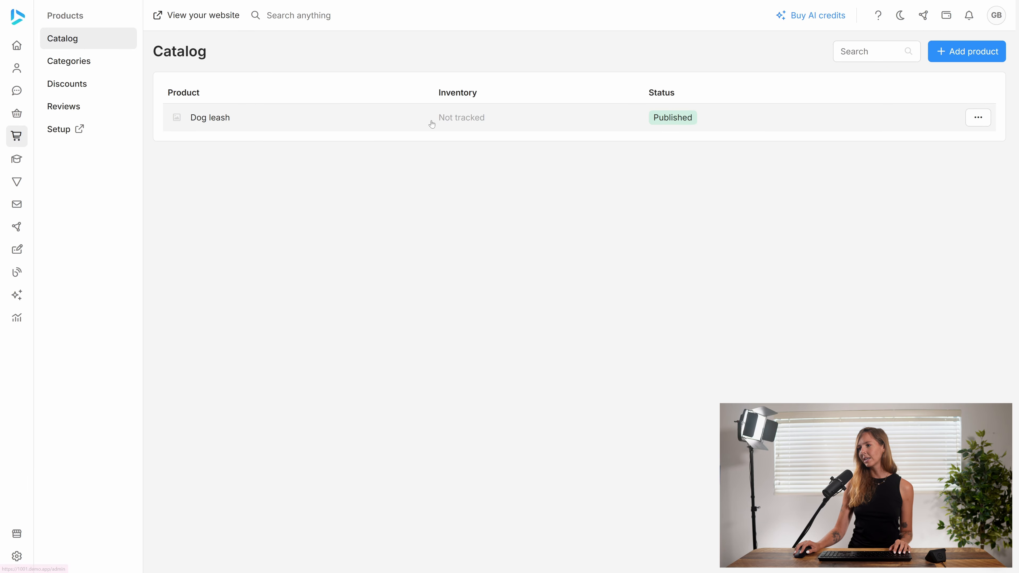
pyautogui.click(964, 49)
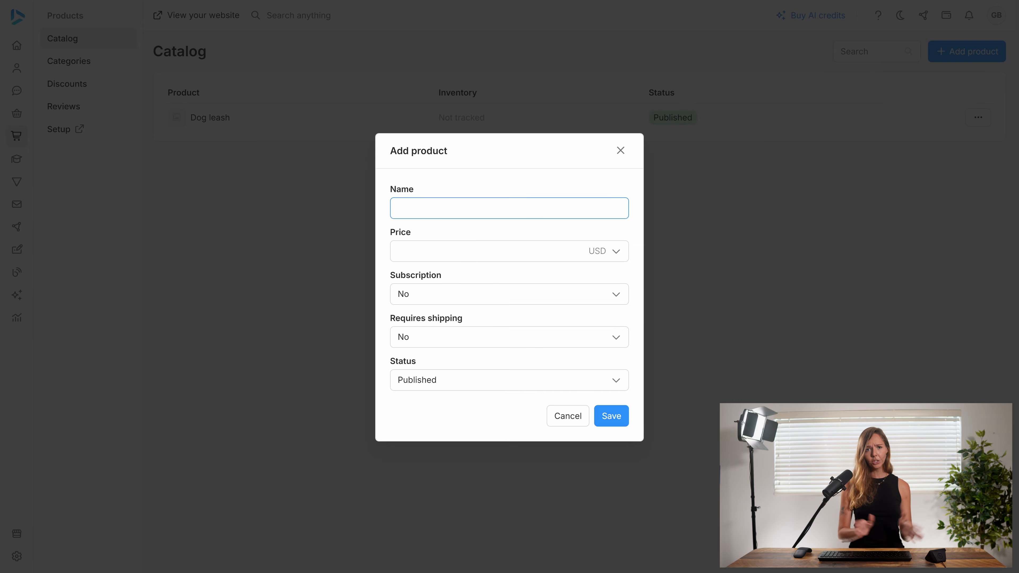
pyautogui.write('Dog')
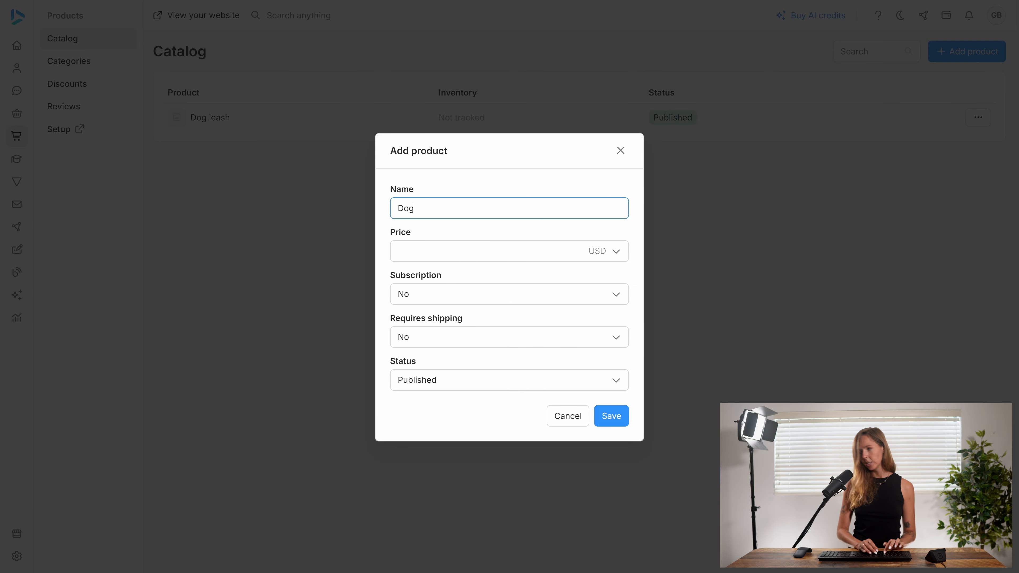
pyautogui.write(' box su')
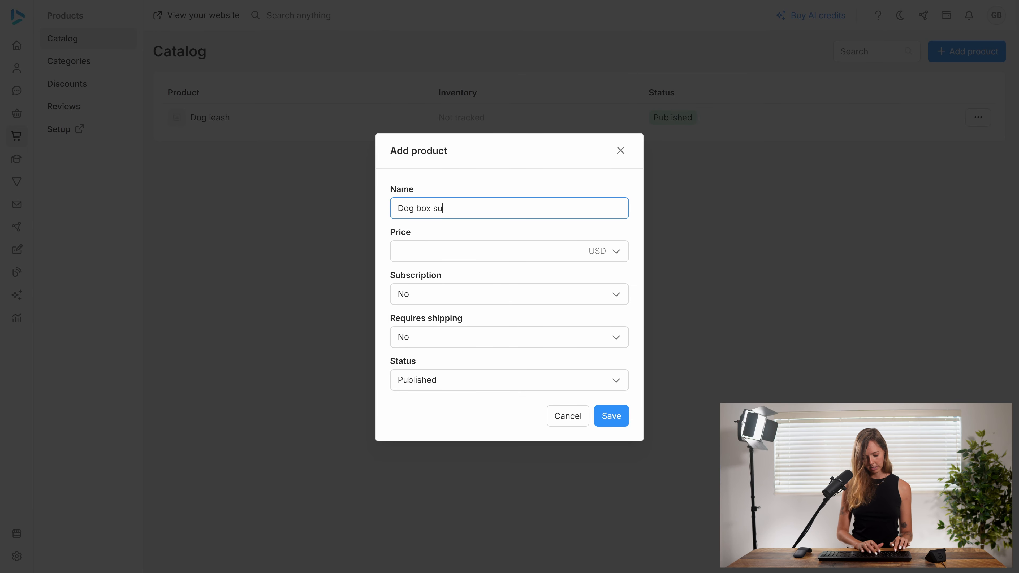
pyautogui.write('bscription')
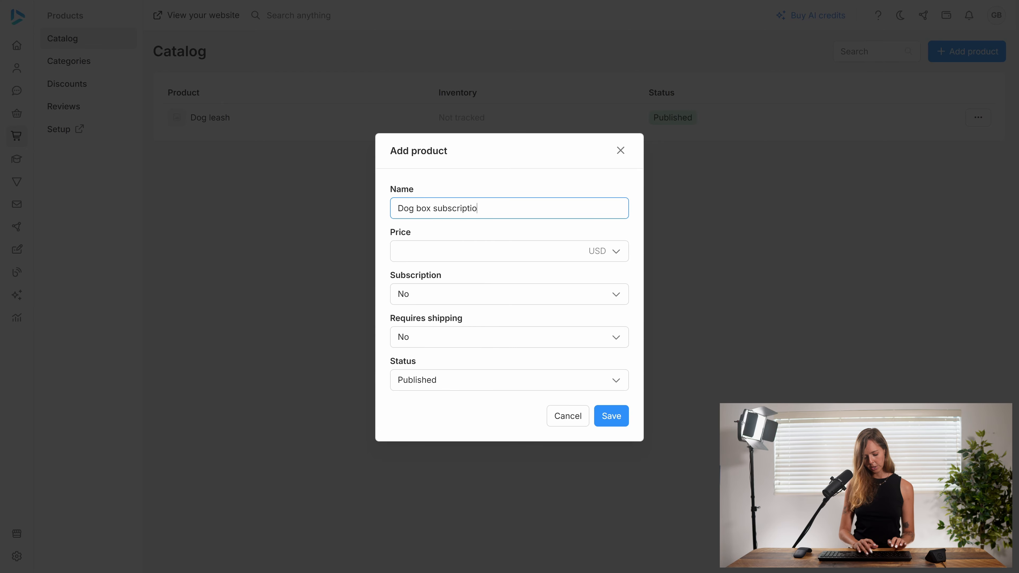
pyautogui.click(487, 251)
pyautogui.write('25')
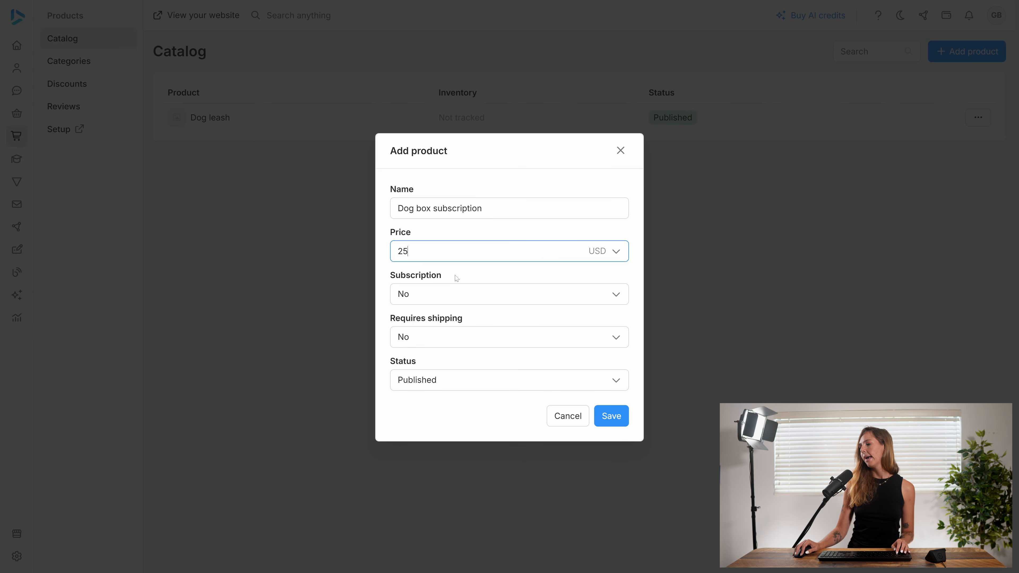
# - Make the new product a subscription with an interval of 3 months and save it
pyautogui.click(453, 294)
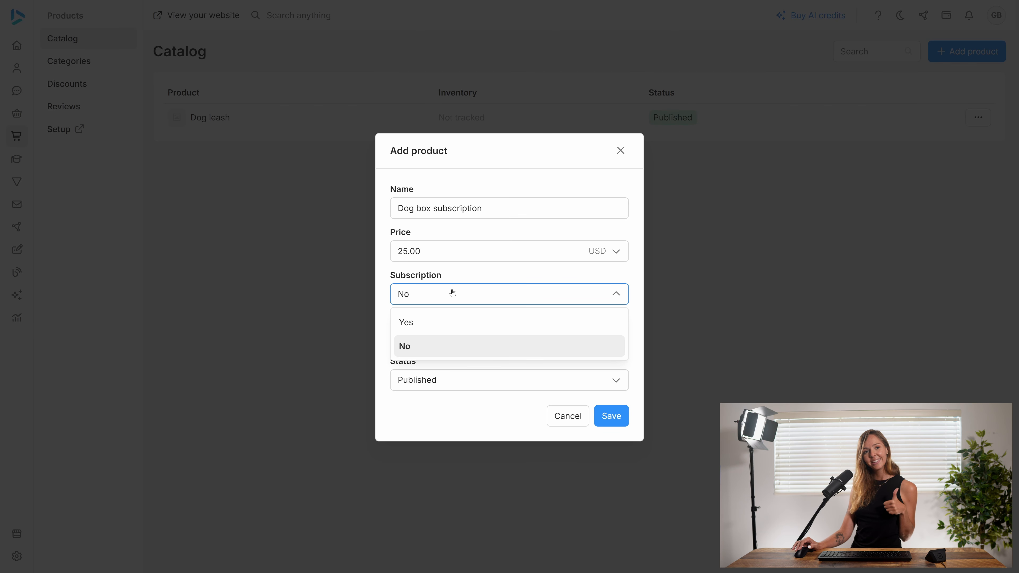
pyautogui.click(451, 323)
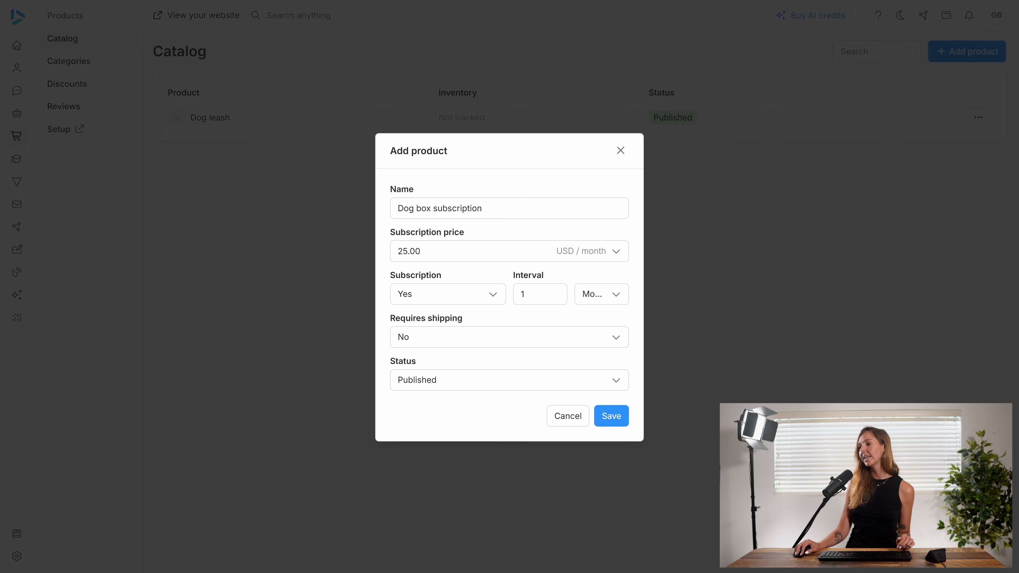
pyautogui.click(603, 295)
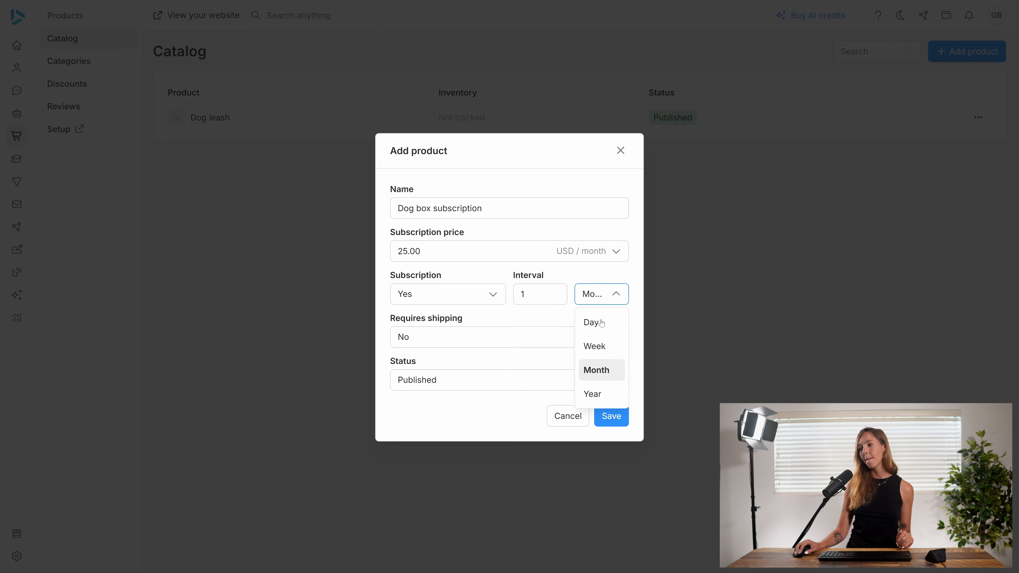
pyautogui.click(597, 370)
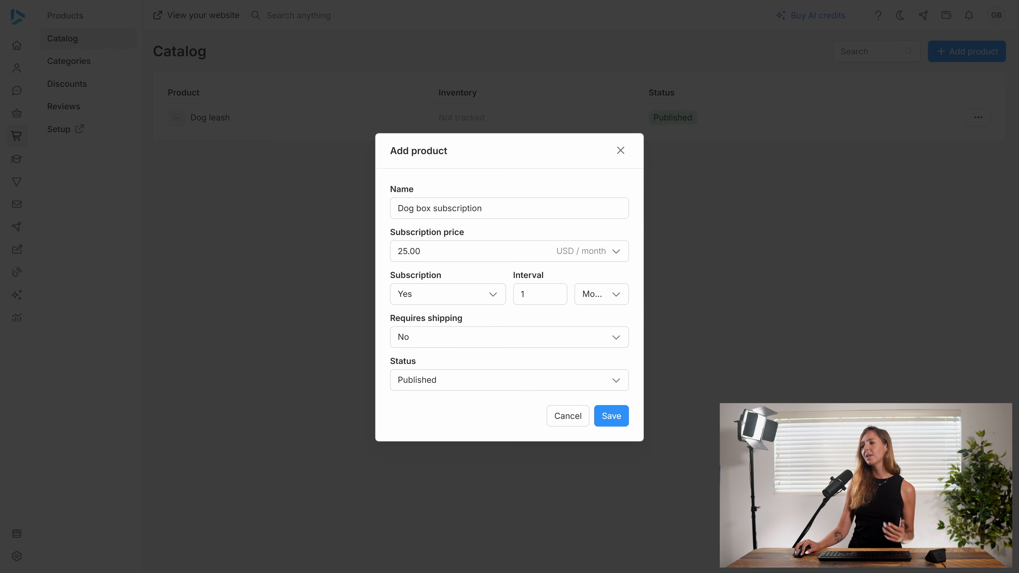
pyautogui.doubleClick(523, 295)
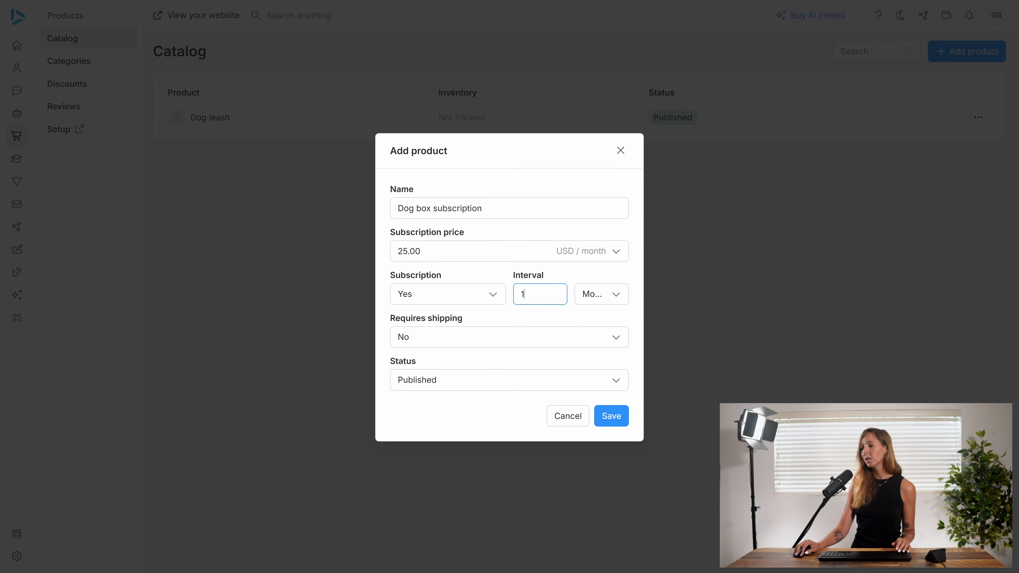
pyautogui.write('3')
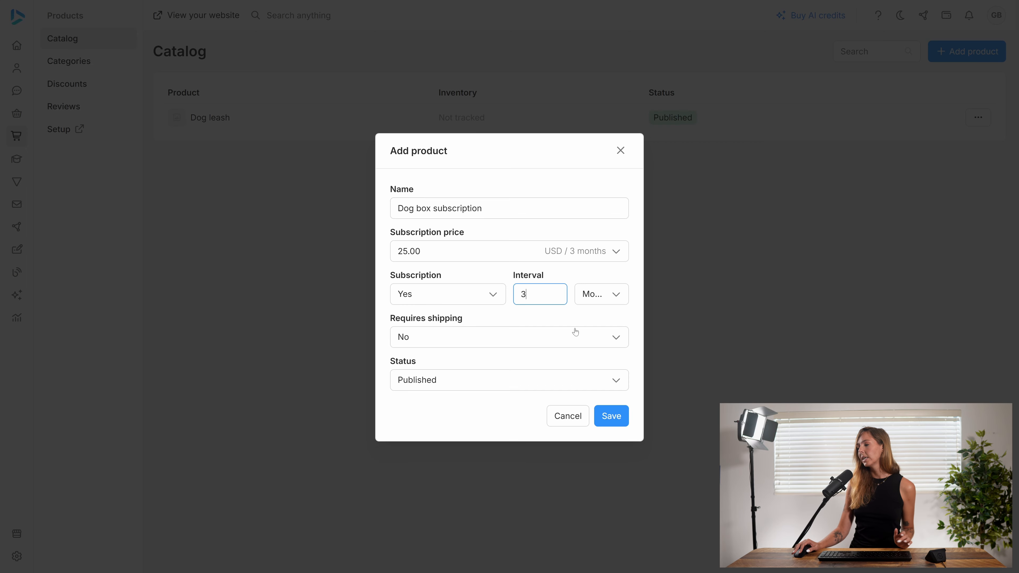
pyautogui.click(617, 418)
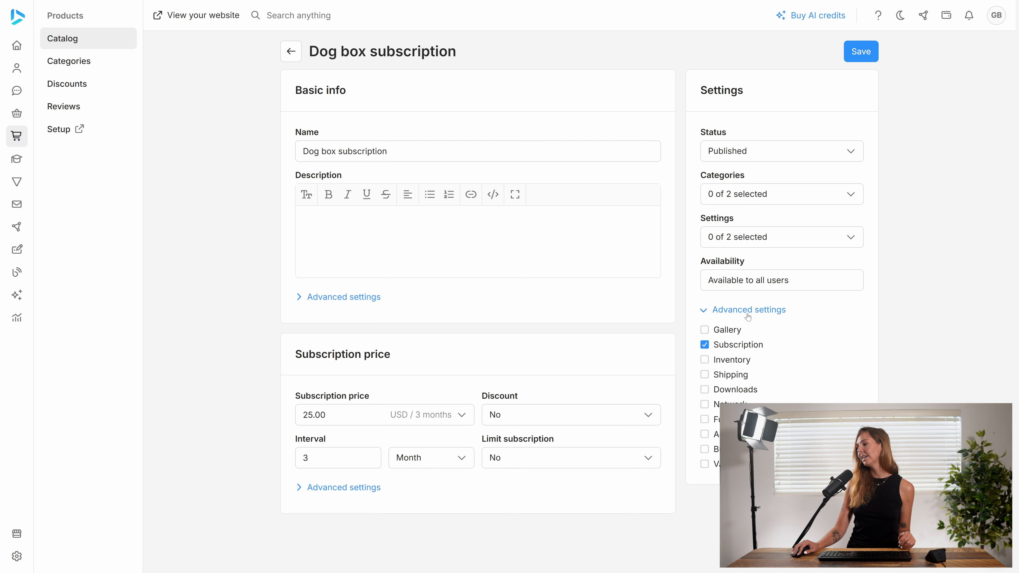
# - Turn the Subscription option off and back on in the product's advanced settings
pyautogui.click(710, 347)
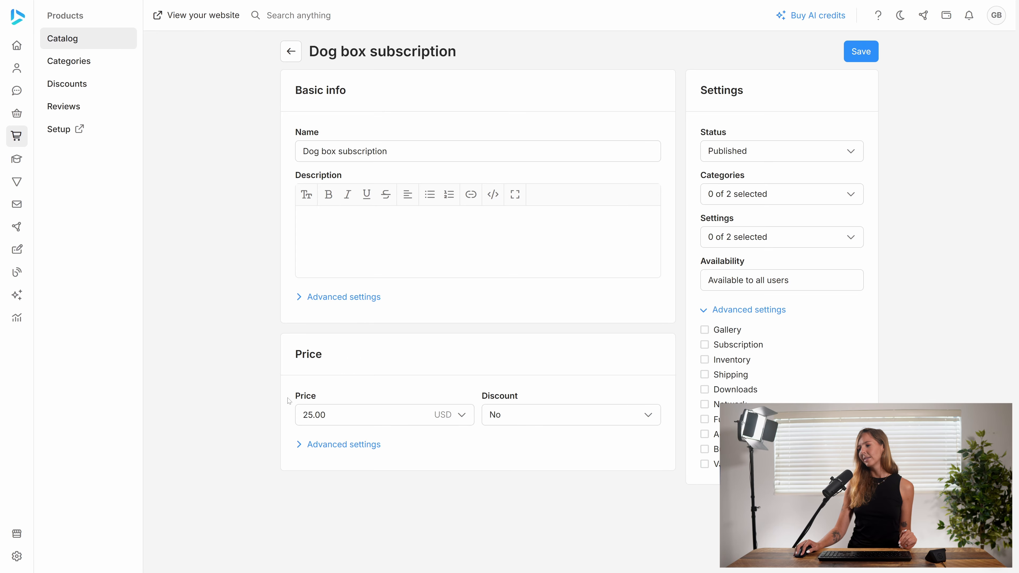
pyautogui.click(736, 310)
pyautogui.click(743, 308)
pyautogui.click(724, 345)
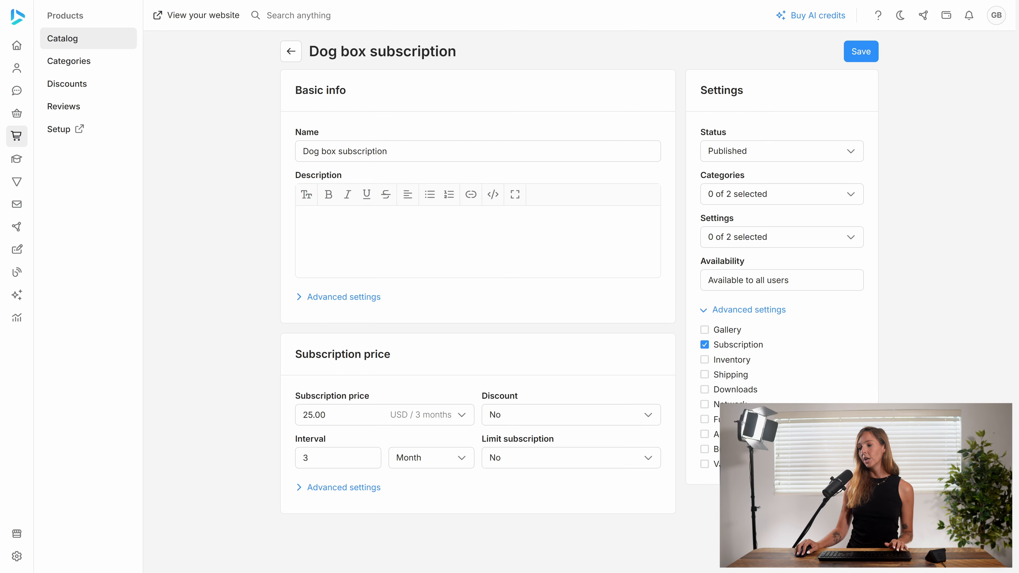
# - Set the dog box subscription's price to 300 USD and its billing interval to 1 month
pyautogui.doubleClick(314, 415)
pyautogui.write('300')
pyautogui.press('Tab')
pyautogui.write('1')
# - Limit the dog box subscription to 3 repeats
pyautogui.click(540, 459)
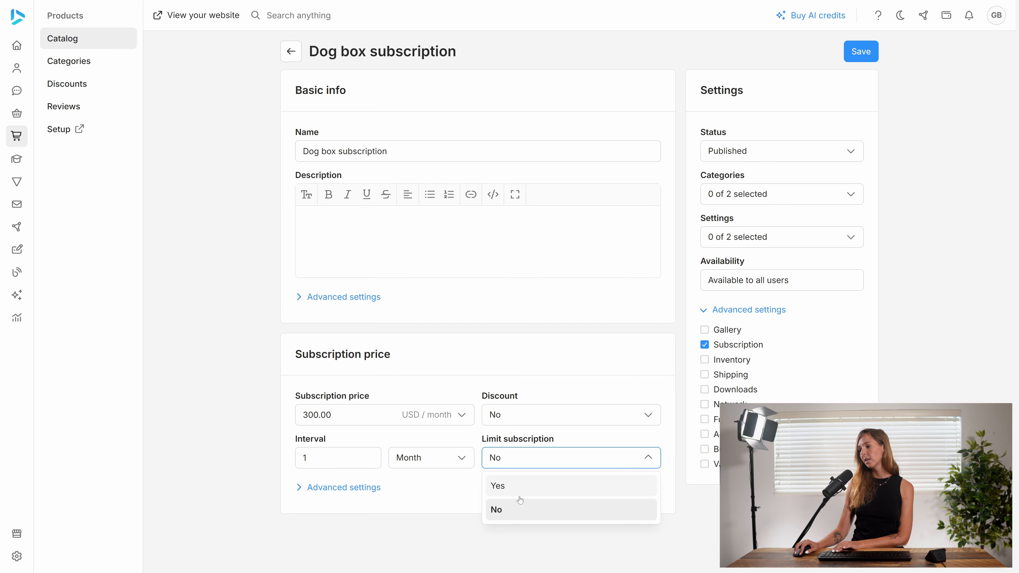
pyautogui.click(521, 484)
pyautogui.click(600, 460)
pyautogui.write('3')
# - Expand the subscription's advanced price settings and set a custom first payment price of 400 USD
pyautogui.click(563, 493)
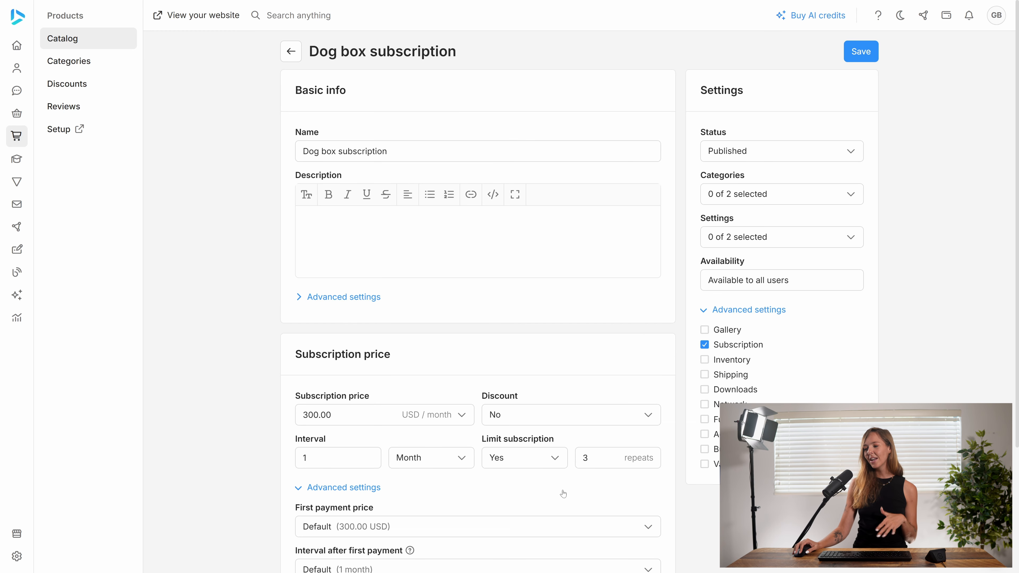
pyautogui.scroll(-4, 563, 494)
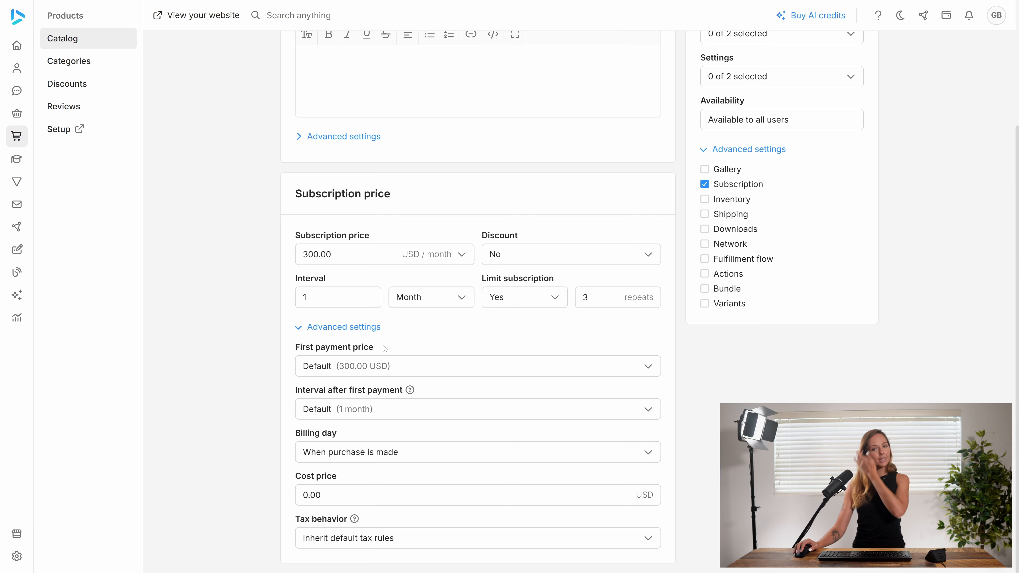
pyautogui.click(404, 373)
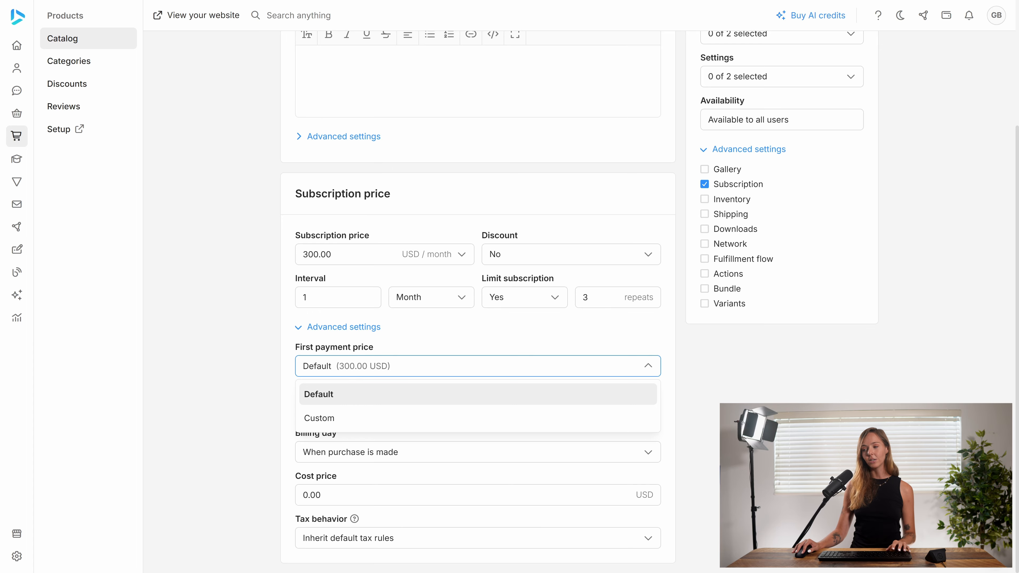
pyautogui.click(321, 418)
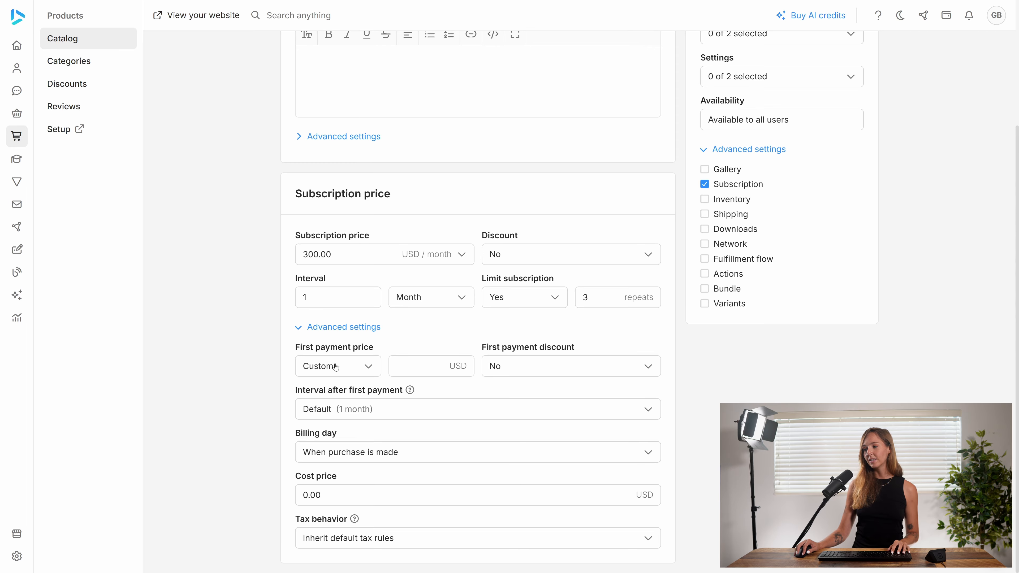
pyautogui.click(418, 366)
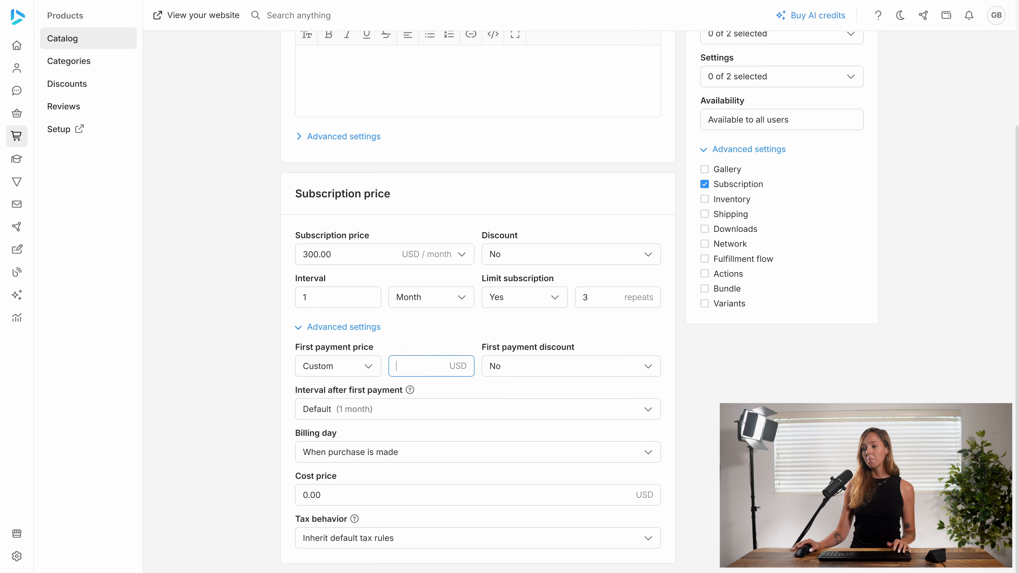
pyautogui.write('400')
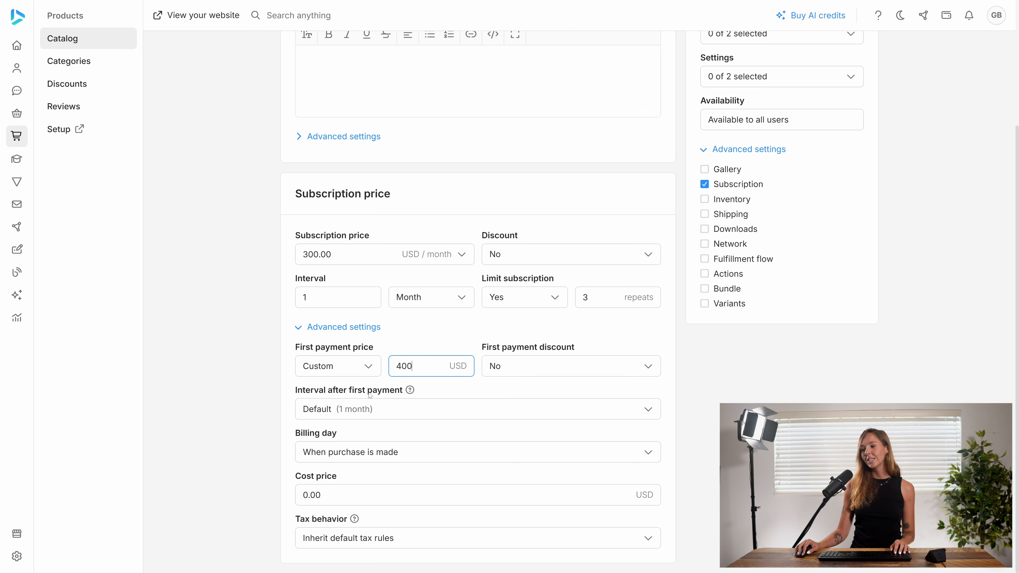
# - Check the help note on the interval after first payment and change that interval to Custom
pyautogui.click(401, 410)
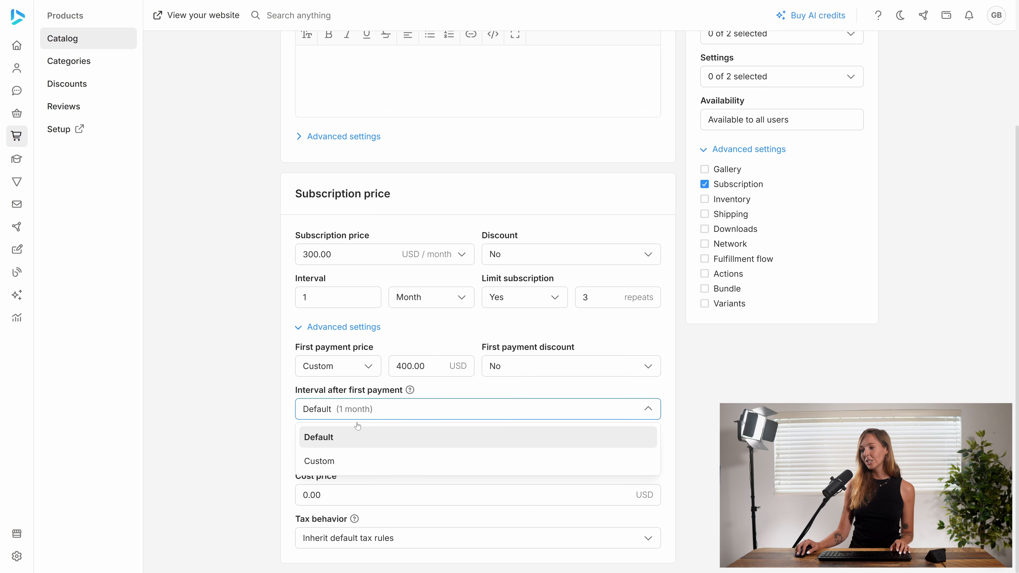
pyautogui.click(375, 418)
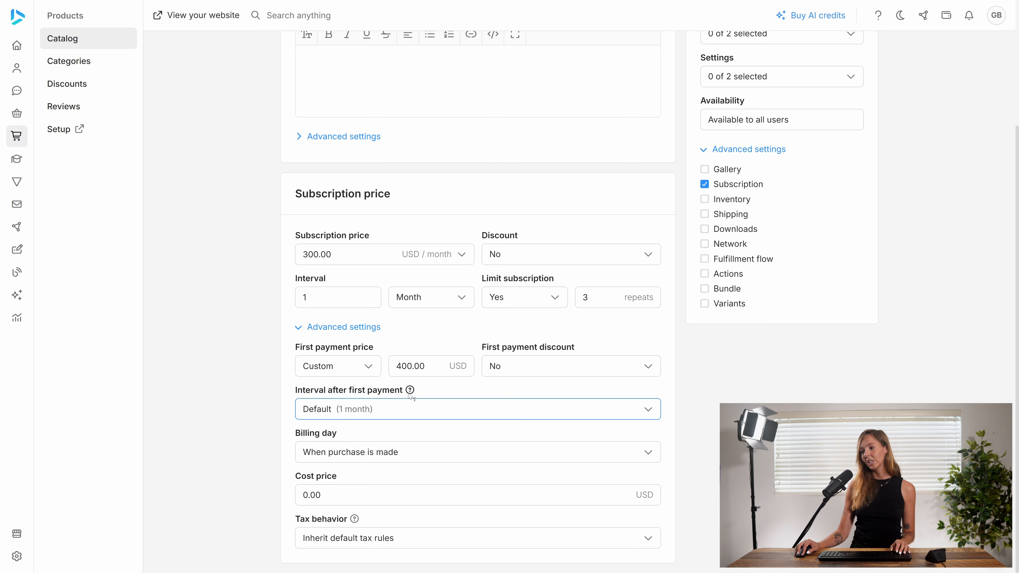
pyautogui.moveTo(410, 393)
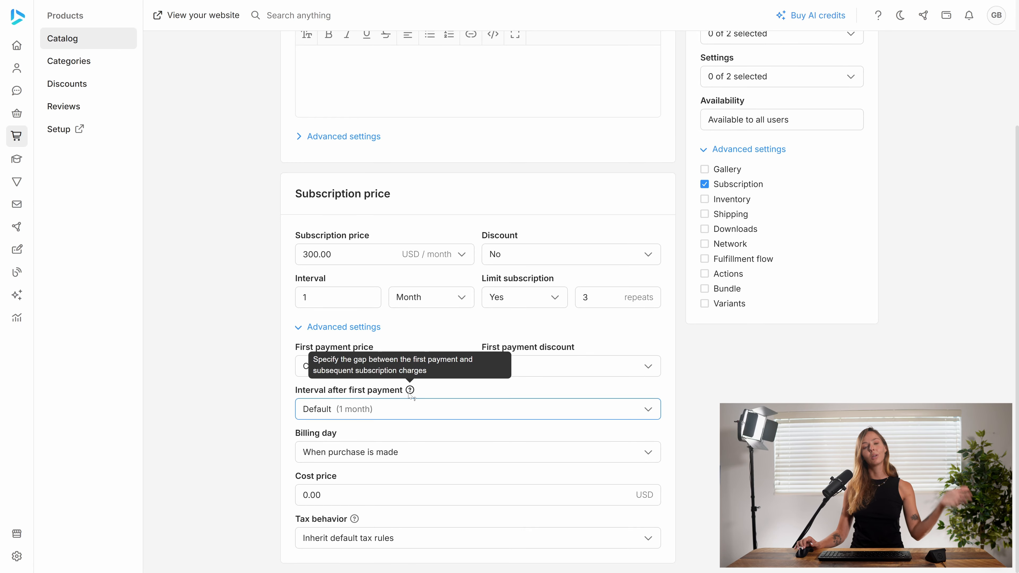
pyautogui.click(398, 417)
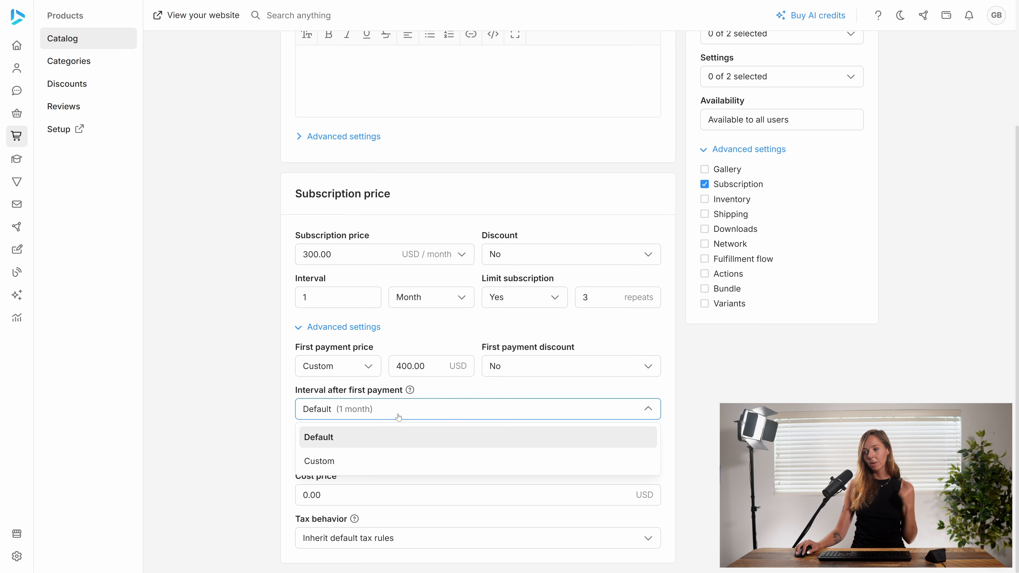
pyautogui.click(380, 460)
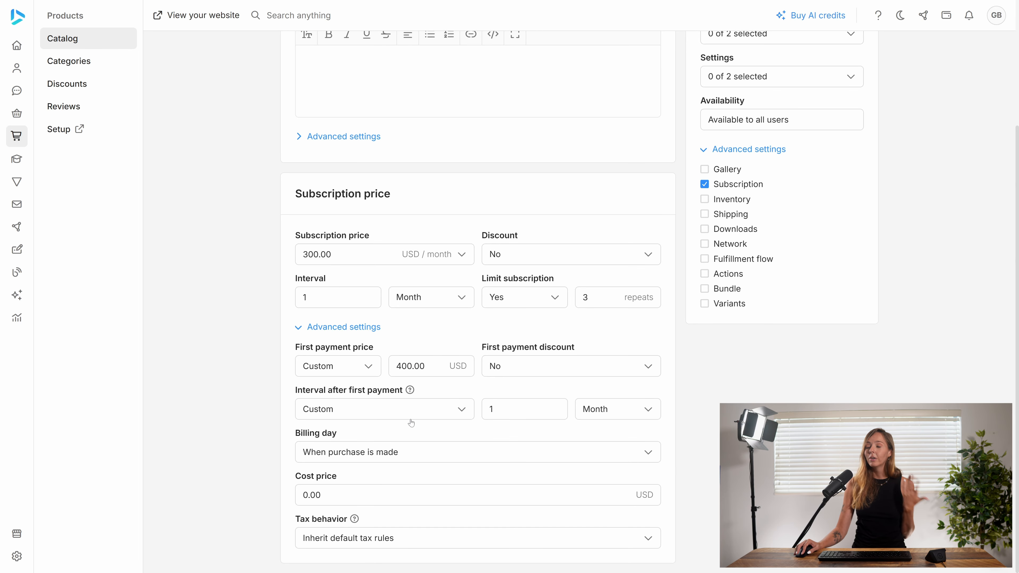
# - Set both the subscription price and the custom first payment price to 25 USD
pyautogui.click(296, 263)
pyautogui.write('25')
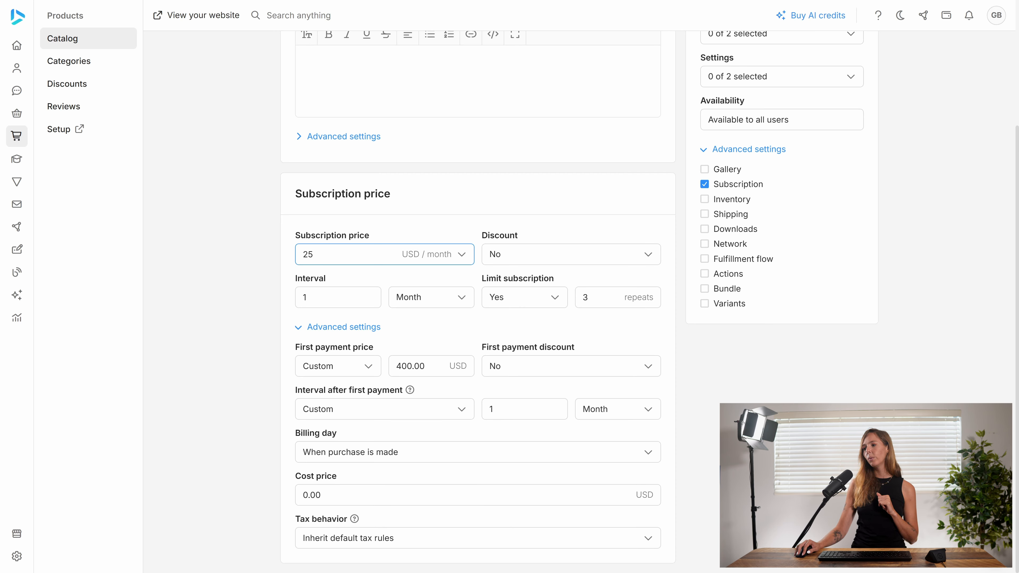
pyautogui.doubleClick(403, 366)
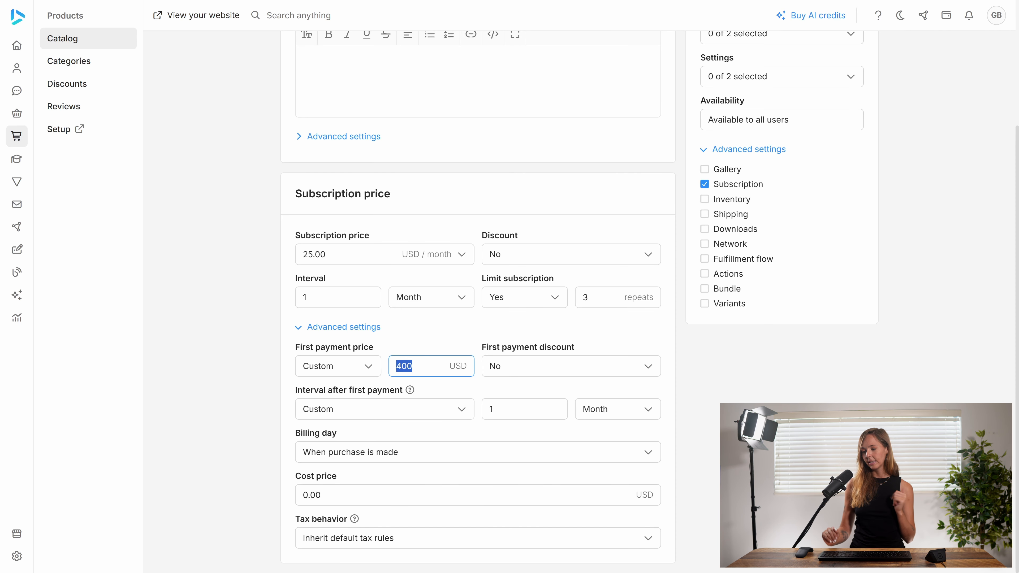
pyautogui.write('25')
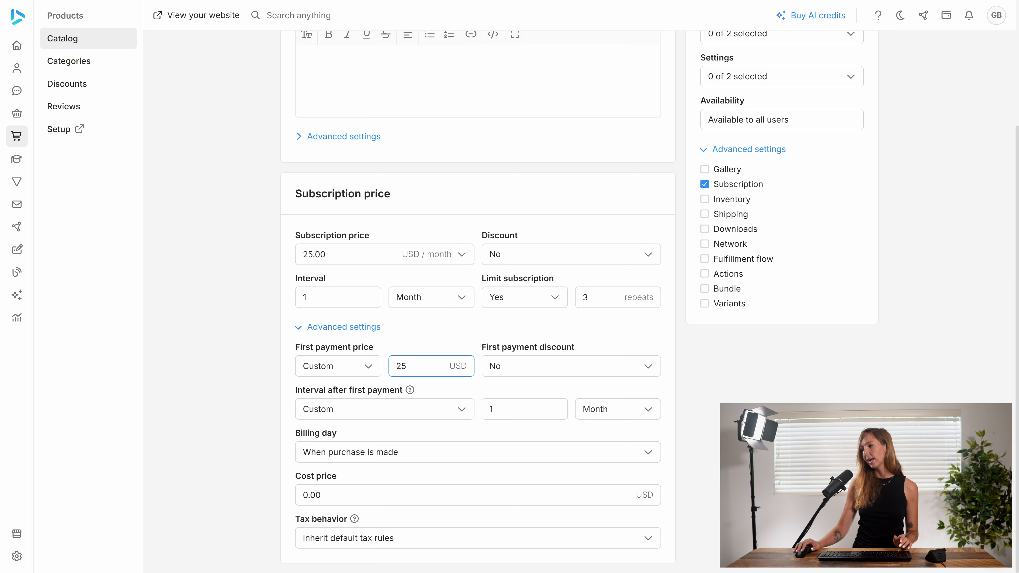
# - Apply a 25 percent discount to the first payment of the subscription
pyautogui.click(536, 366)
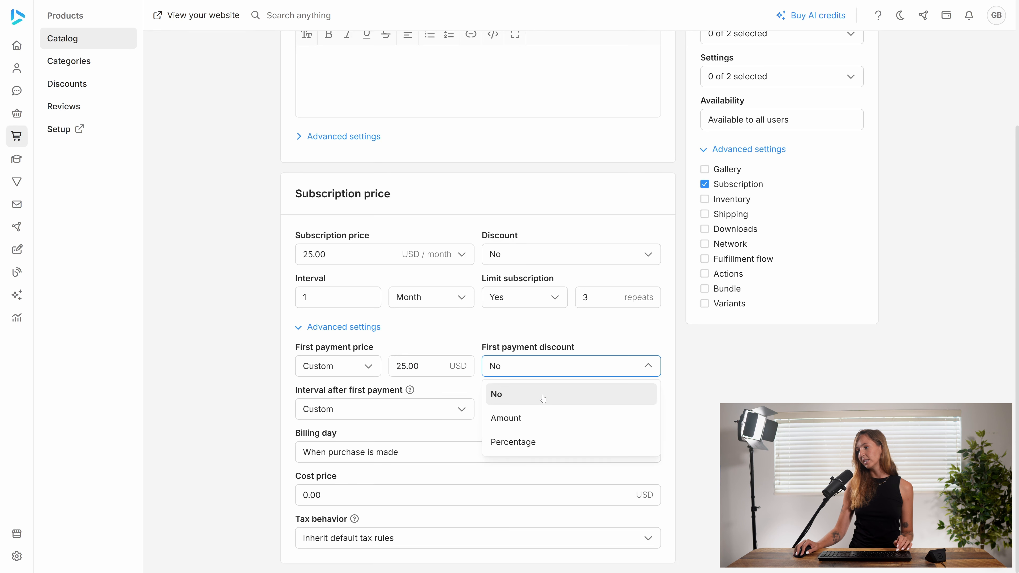
pyautogui.click(536, 444)
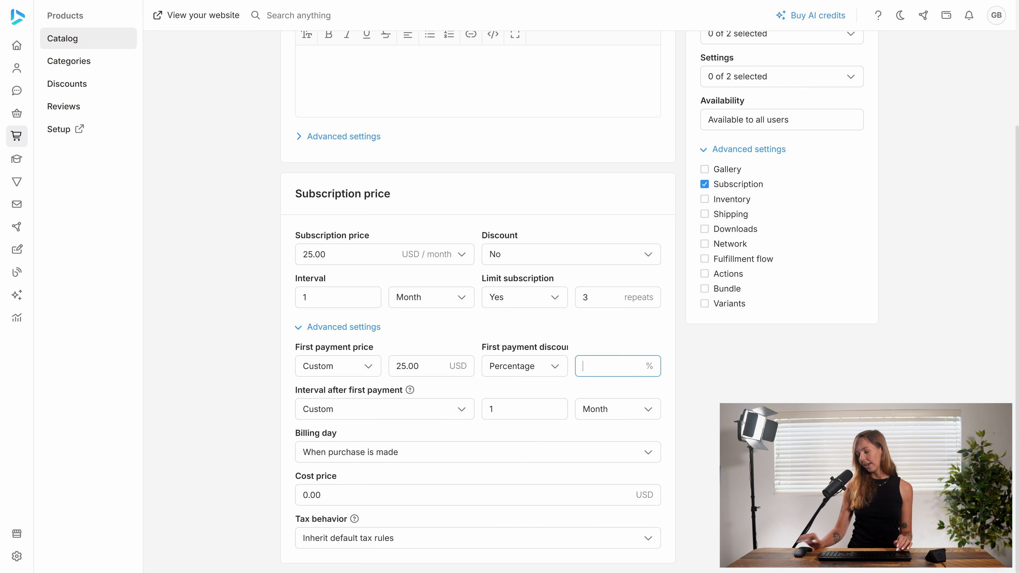
pyautogui.write('25')
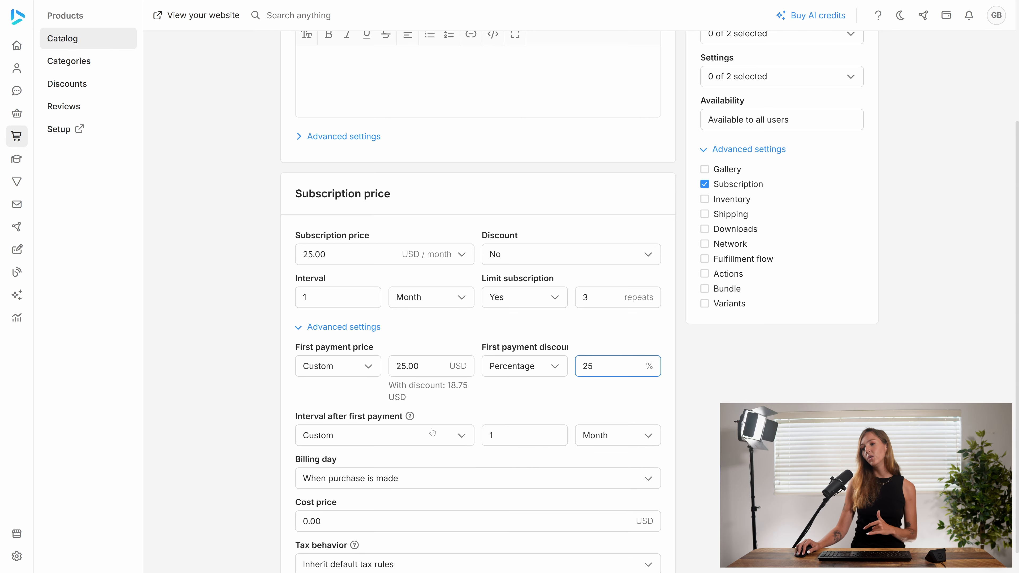
# - Set the custom interval after the first payment to 3 months
pyautogui.click(492, 435)
pyautogui.doubleClick(492, 435)
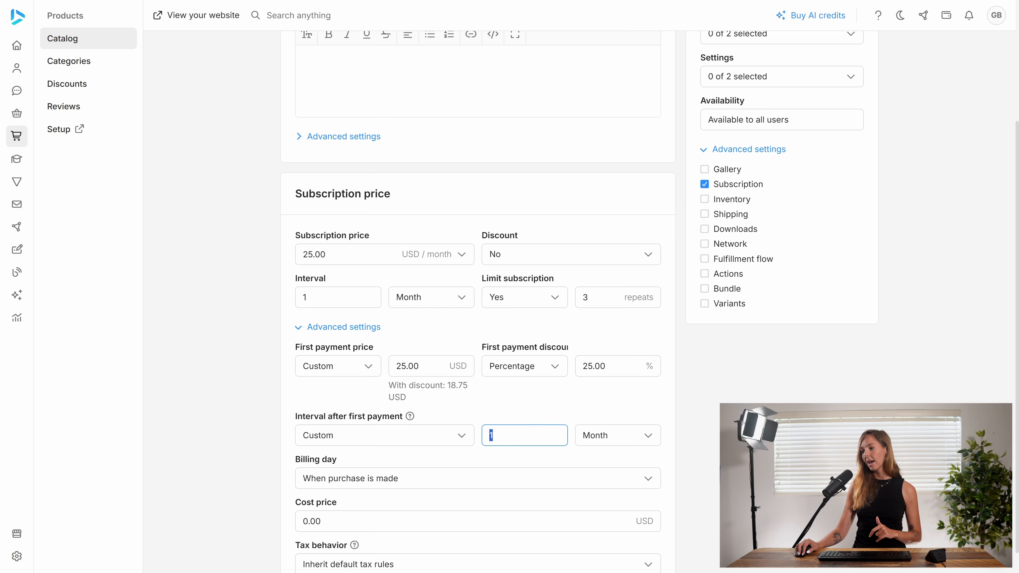
pyautogui.write('3')
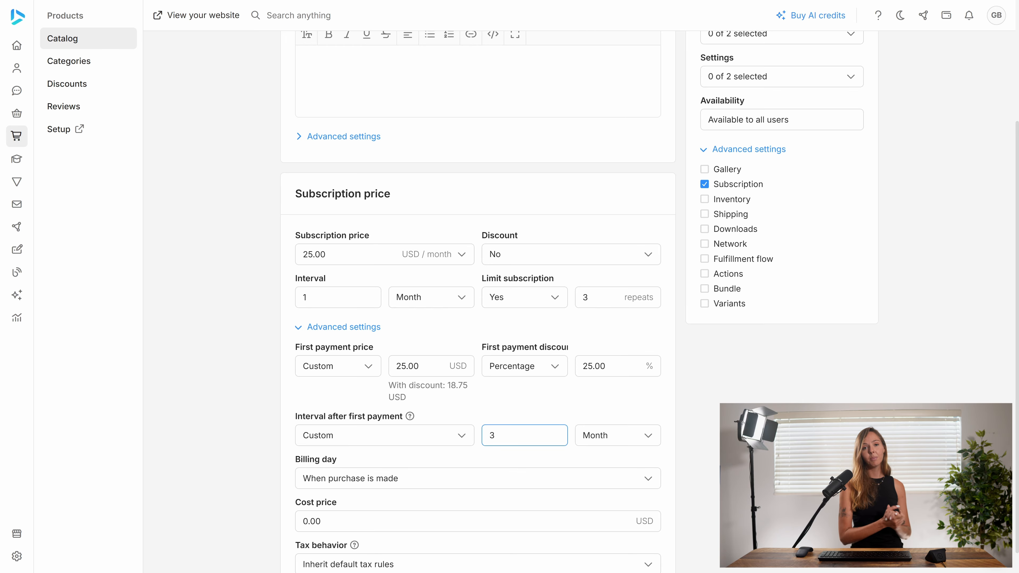
# - Change the subscription's billing day to the first day of the month
pyautogui.scroll(-1, 393, 452)
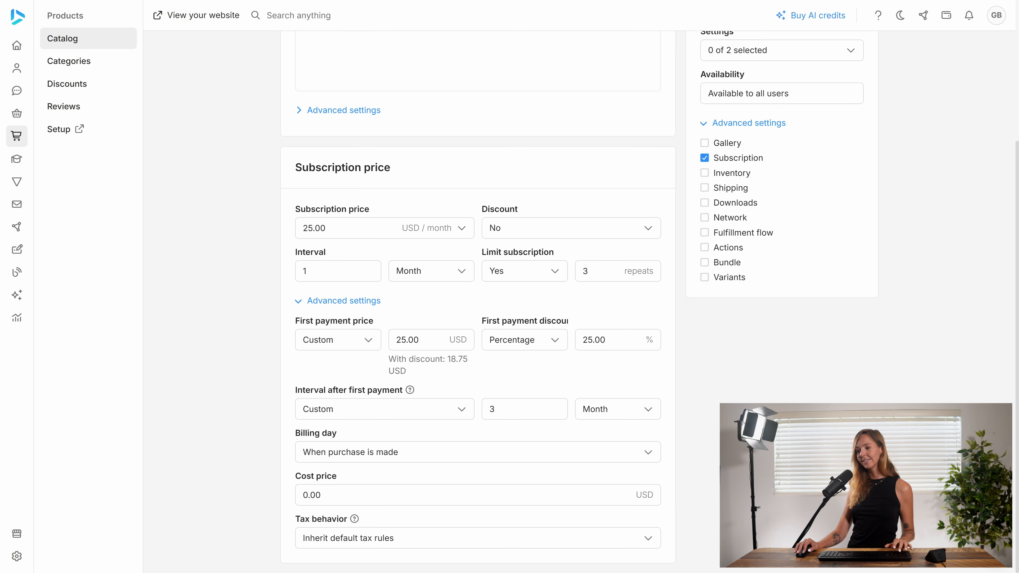
pyautogui.click(379, 457)
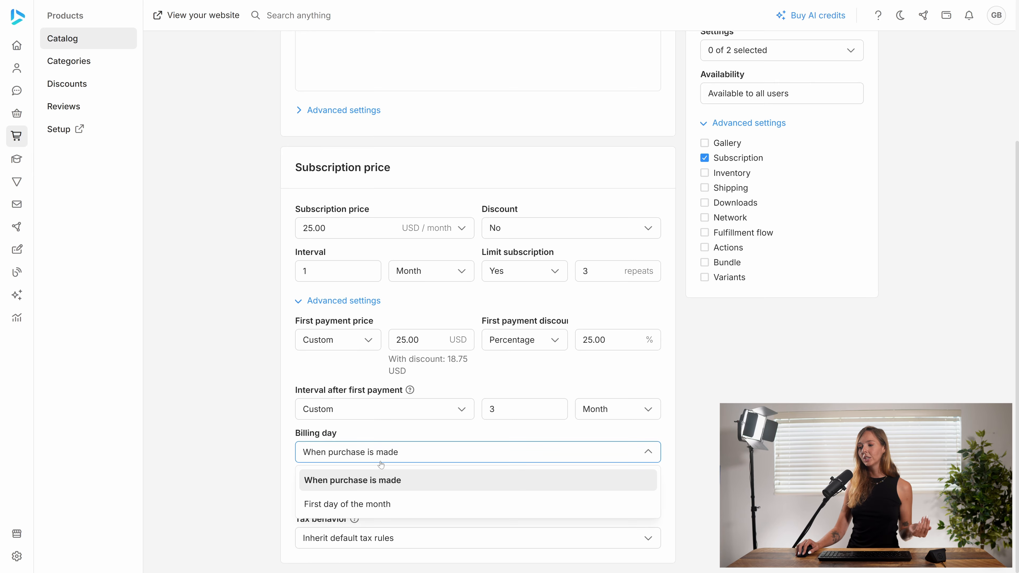
pyautogui.click(374, 507)
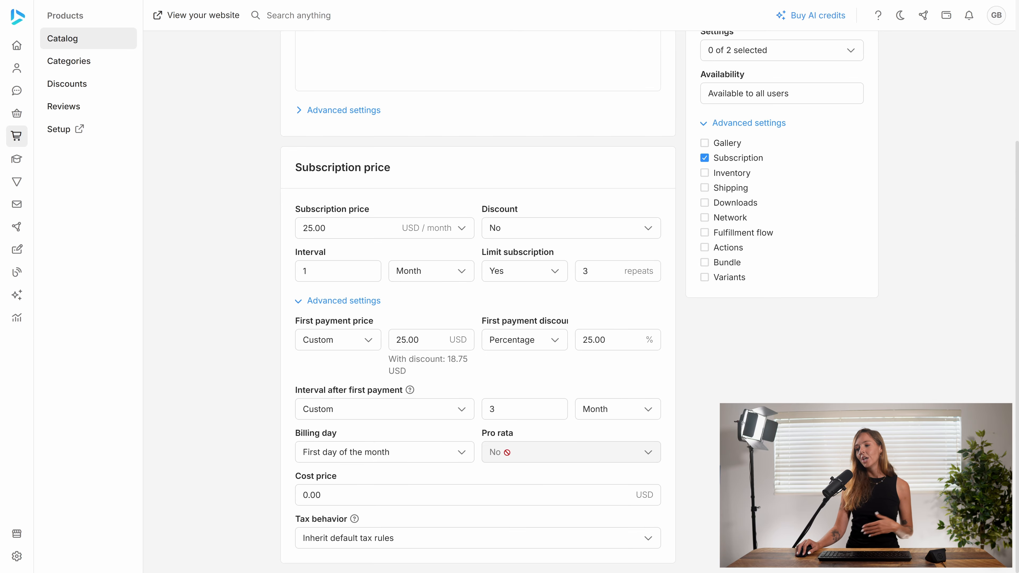
pyautogui.moveTo(547, 452)
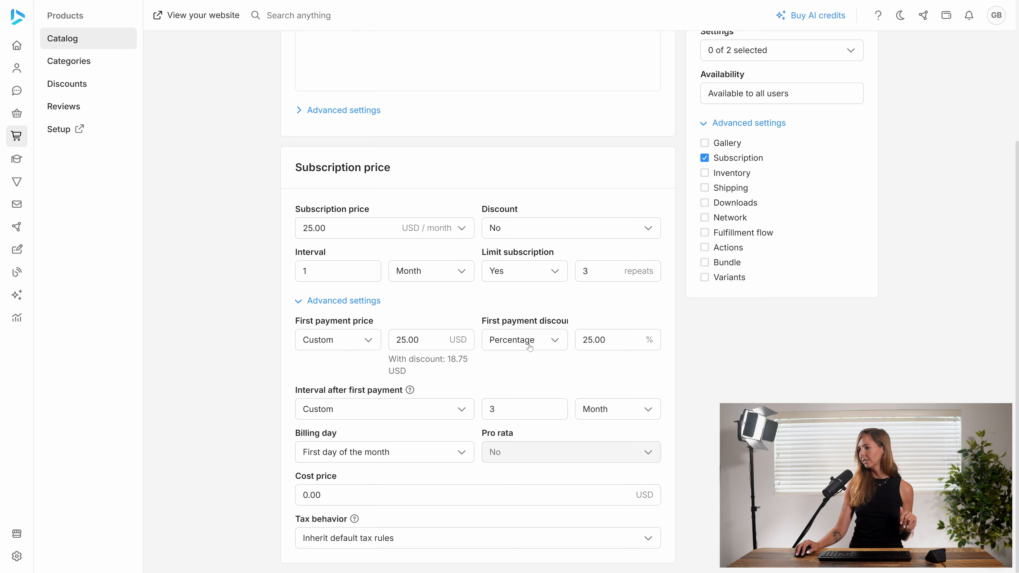
# - Return the interval after first payment to Default and enable pro rata billing for the subscription
pyautogui.click(539, 409)
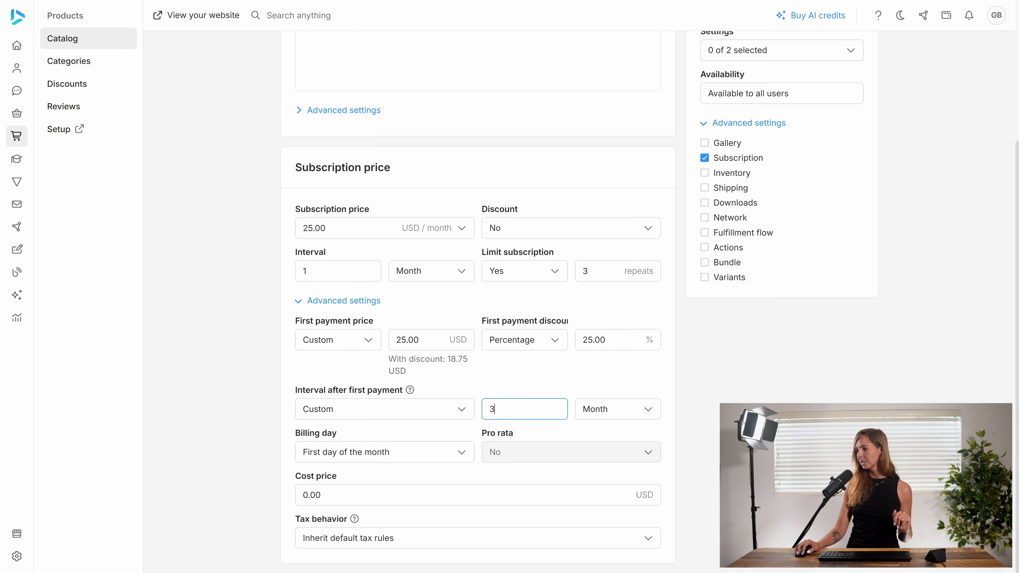
pyautogui.click(455, 412)
pyautogui.click(382, 438)
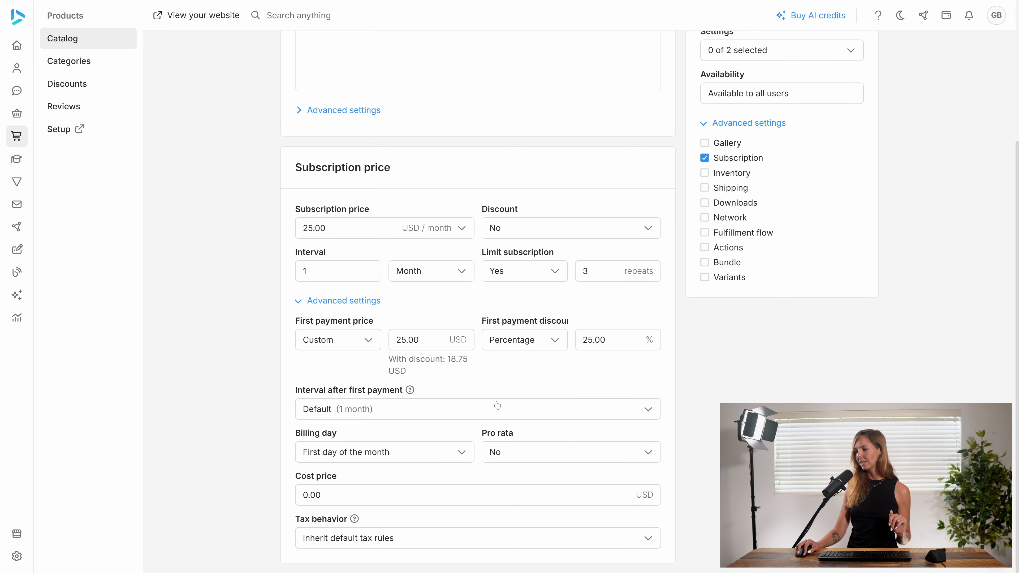
pyautogui.click(529, 455)
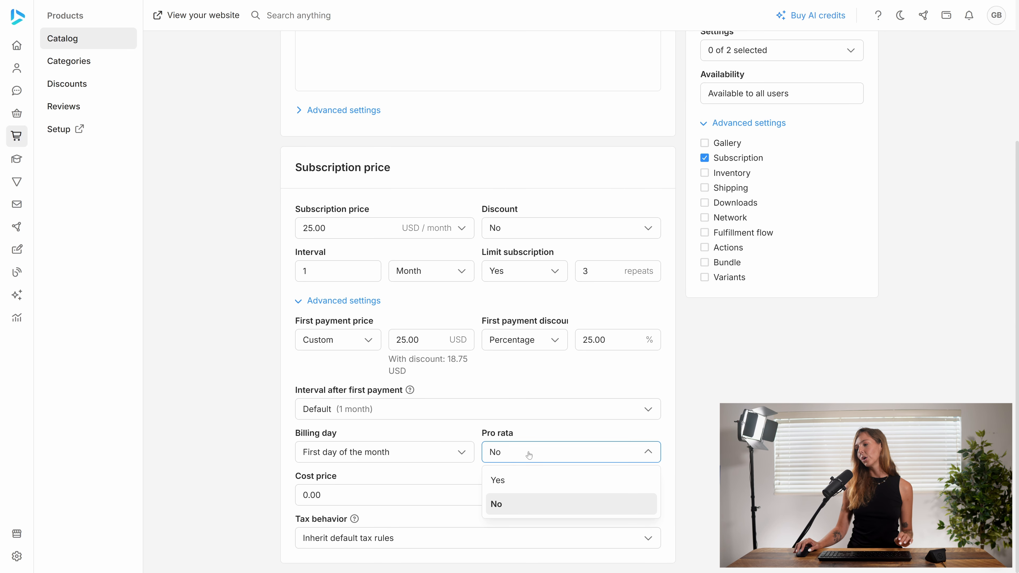
pyautogui.click(516, 485)
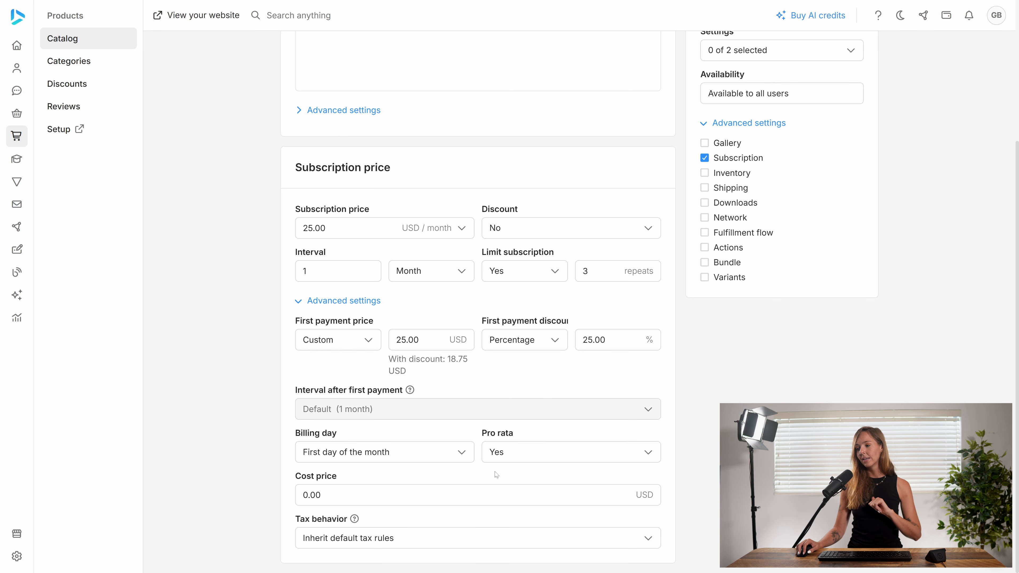